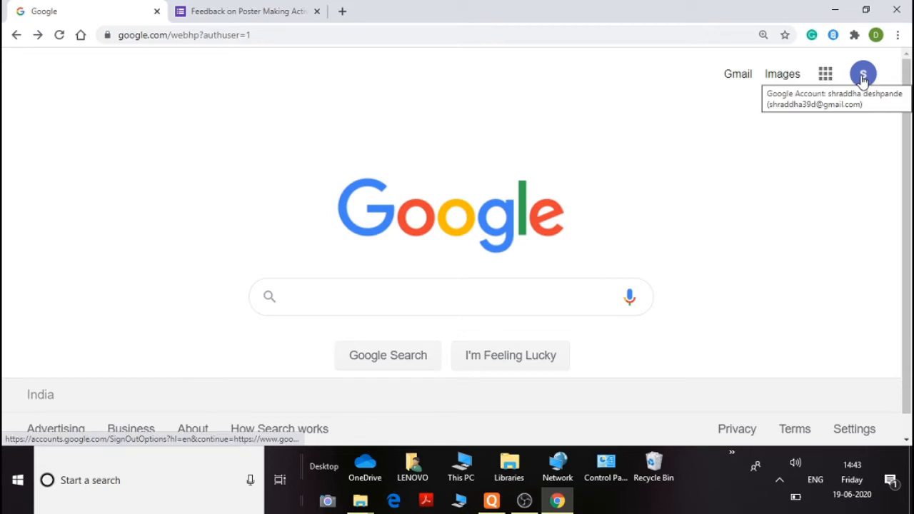
Open Google Drive from the Google apps launcher
click(862, 79)
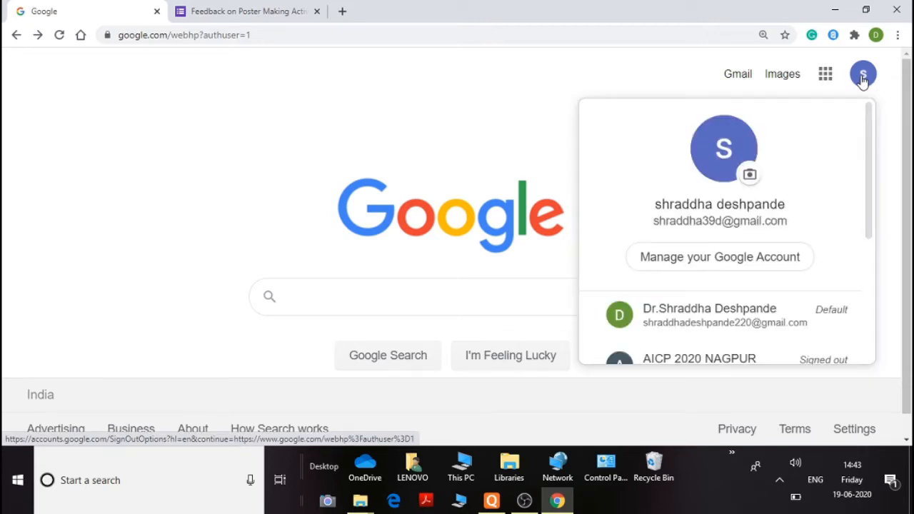
click(669, 84)
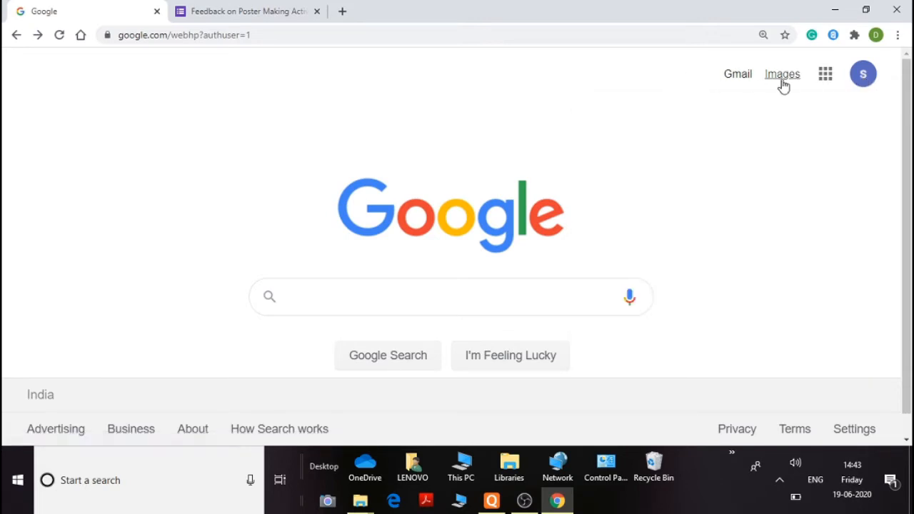
click(825, 78)
click(667, 381)
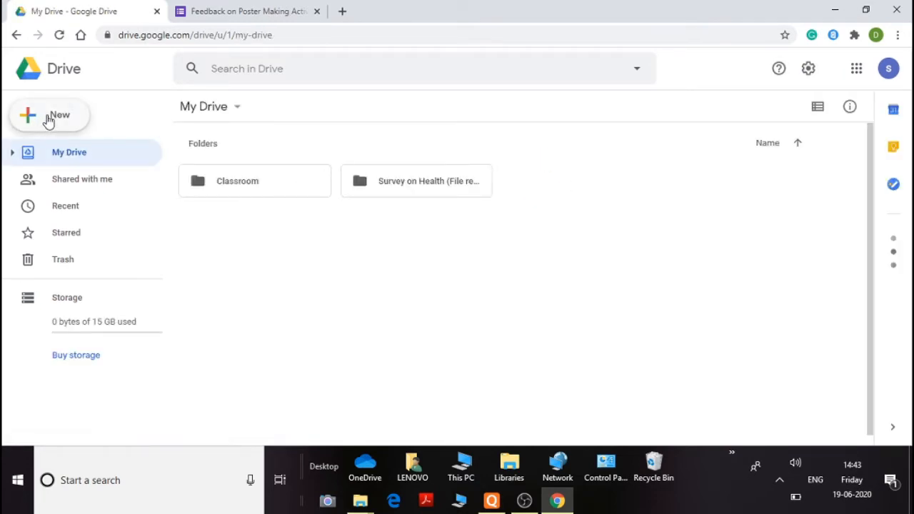
Create a new untitled folder in My Drive
key(shift+f)
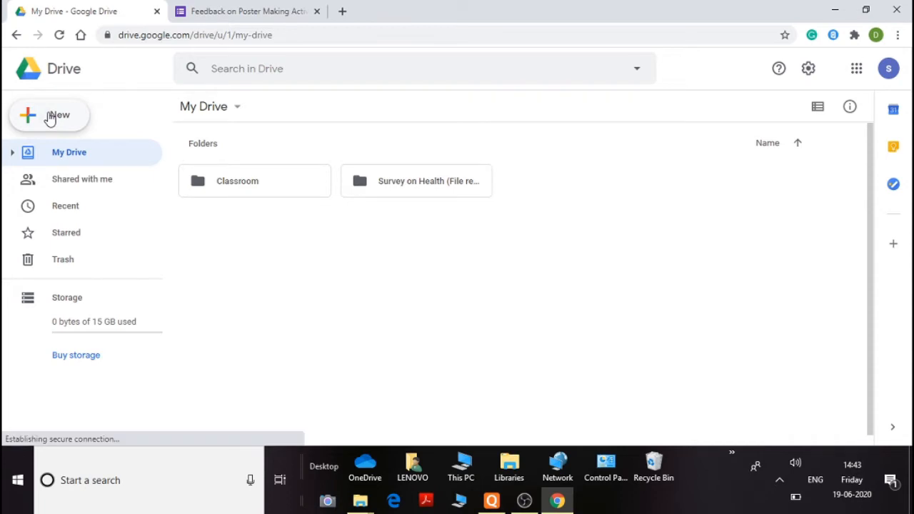
click(532, 285)
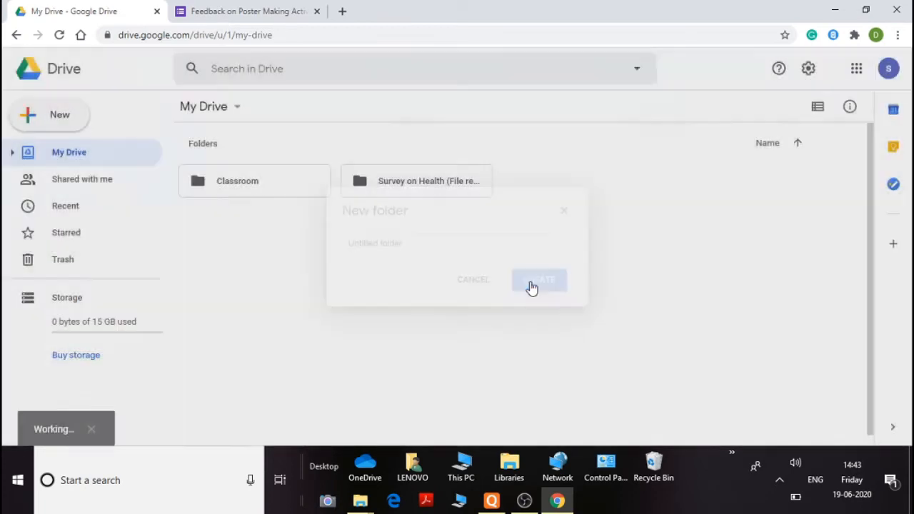
Create a new blank Google Form from the New menu's More options
click(52, 114)
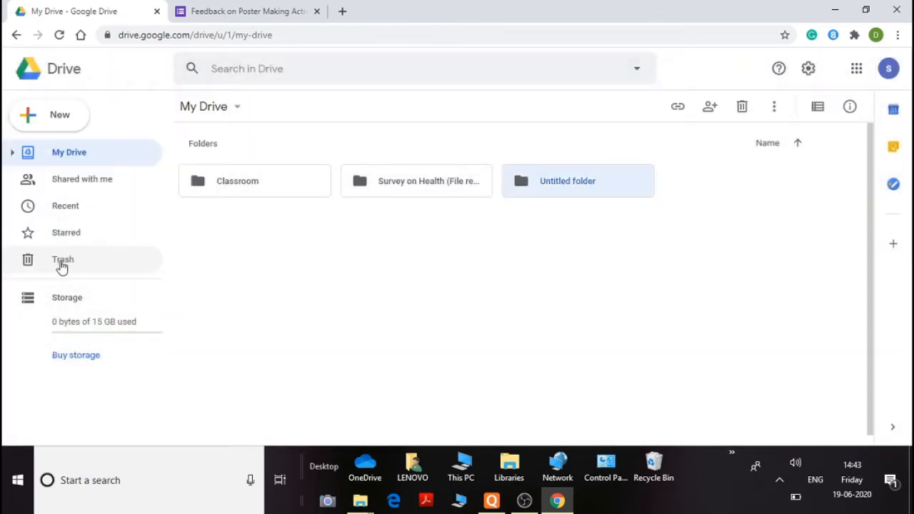
click(68, 117)
mouse_move(75, 276)
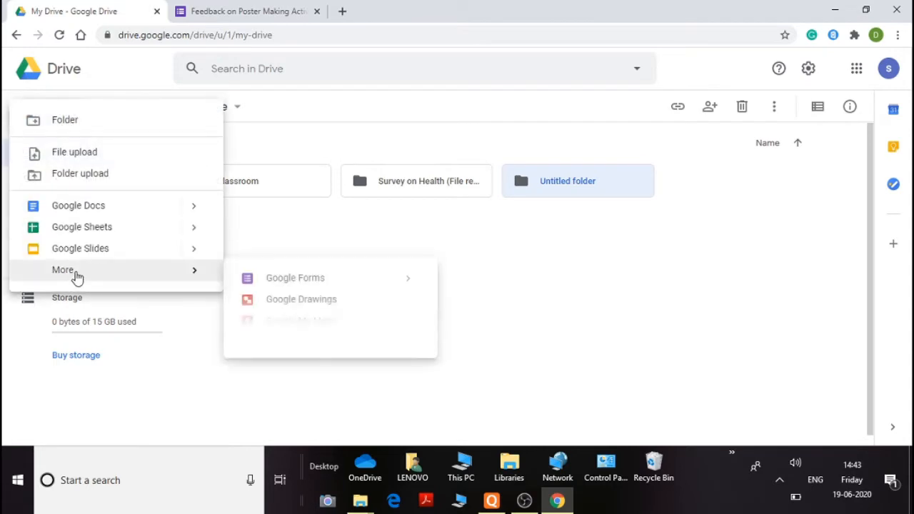
click(301, 286)
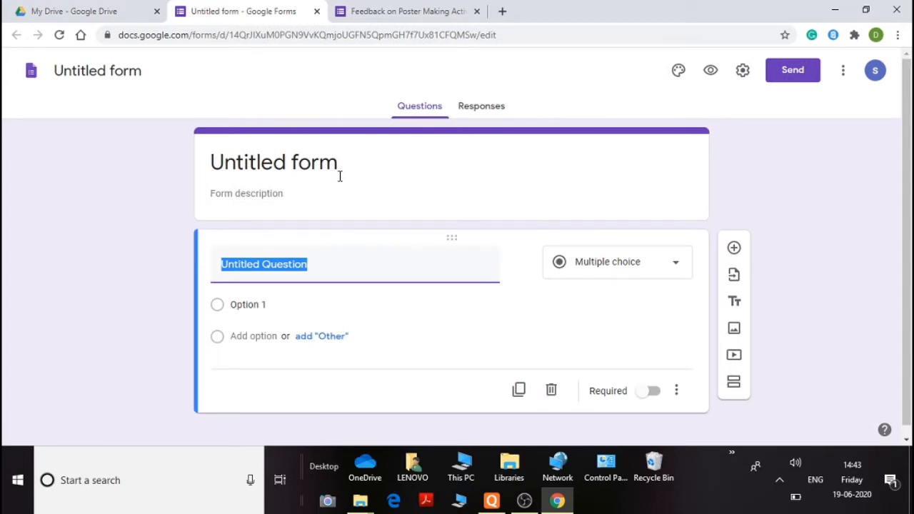
Rename the form as "survey of health"
click(99, 68)
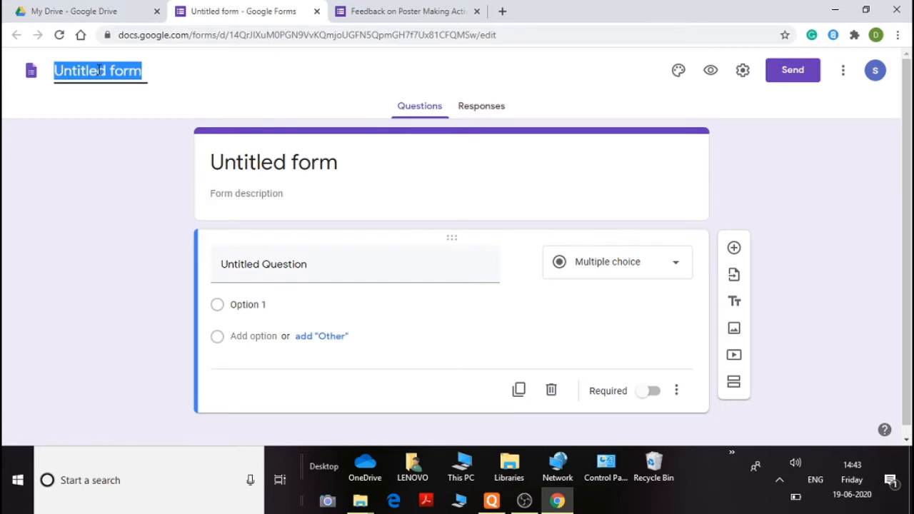
text(surv)
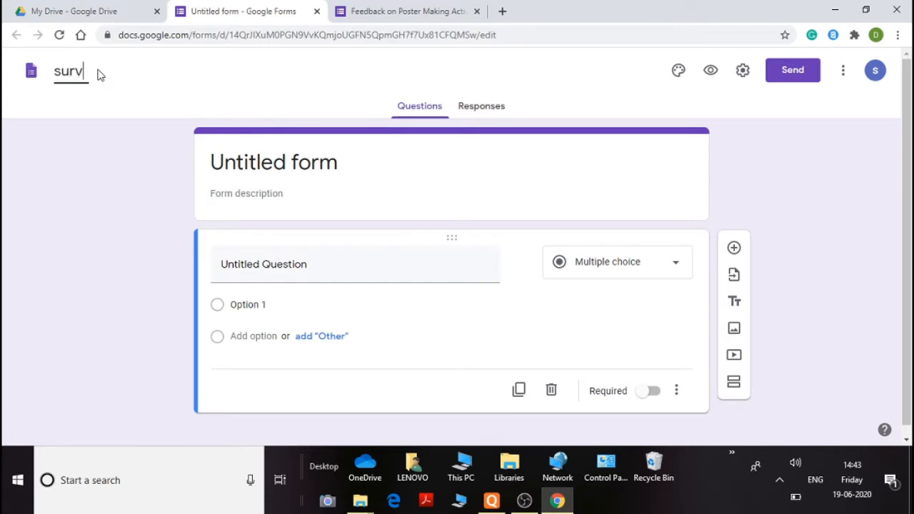
text(ey fo)
text( hea)
text(lth)
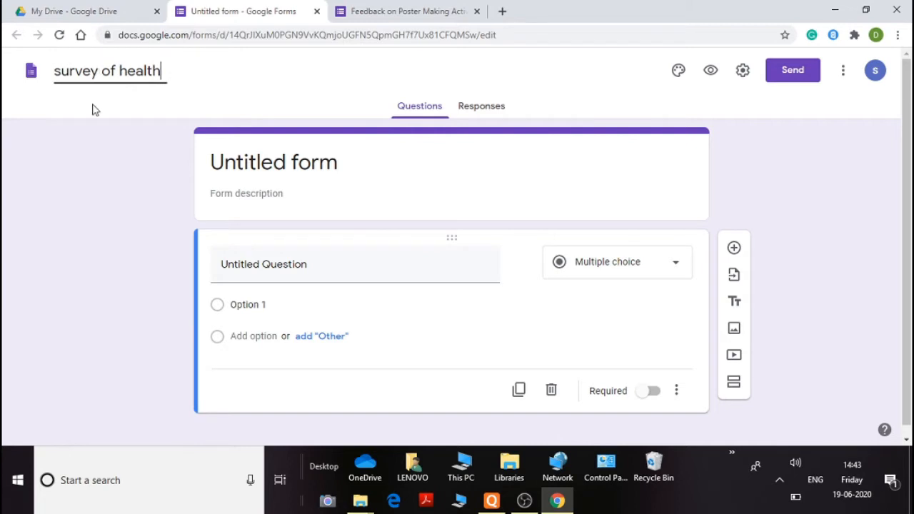
click(94, 105)
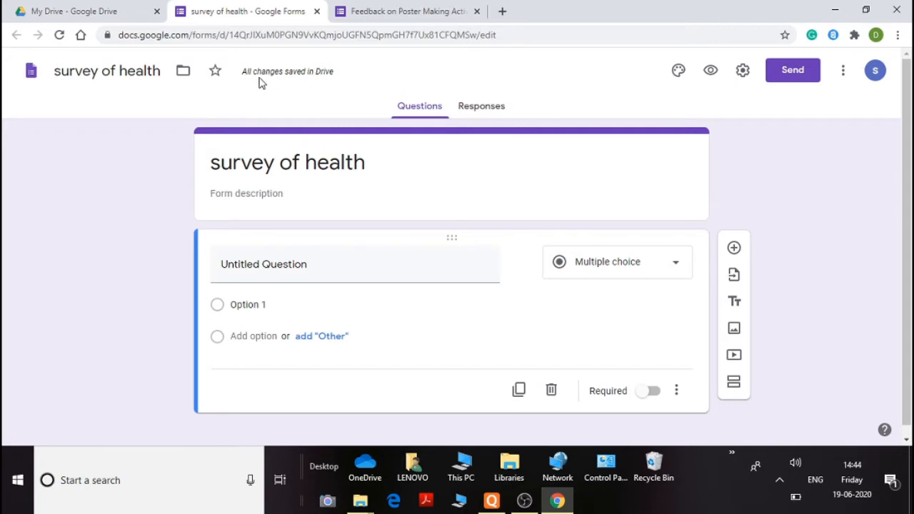
Open the theme options and set the theme colour to red
mouse_move(322, 77)
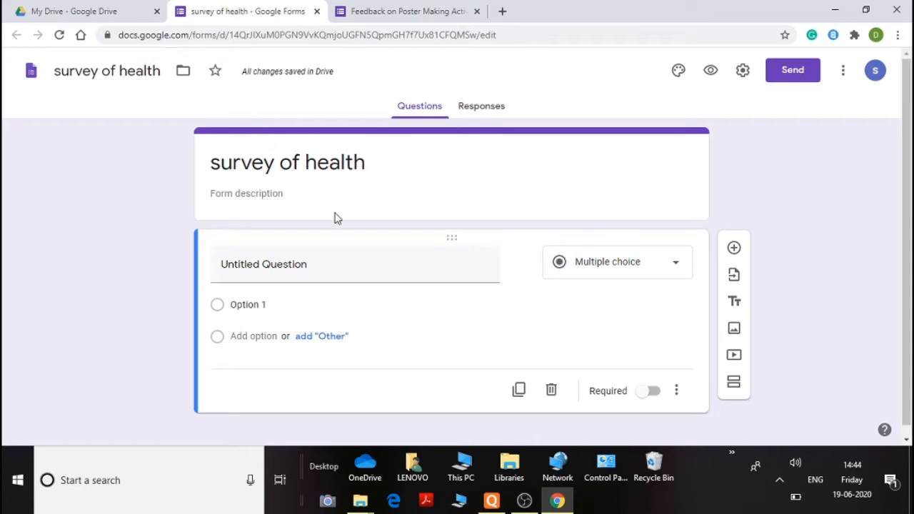
click(679, 72)
scroll(788, 241, down, 1)
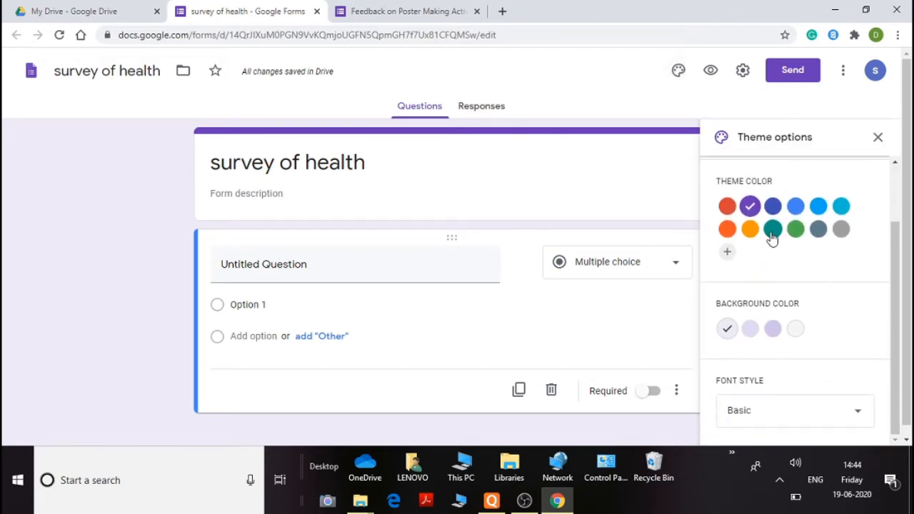
click(727, 206)
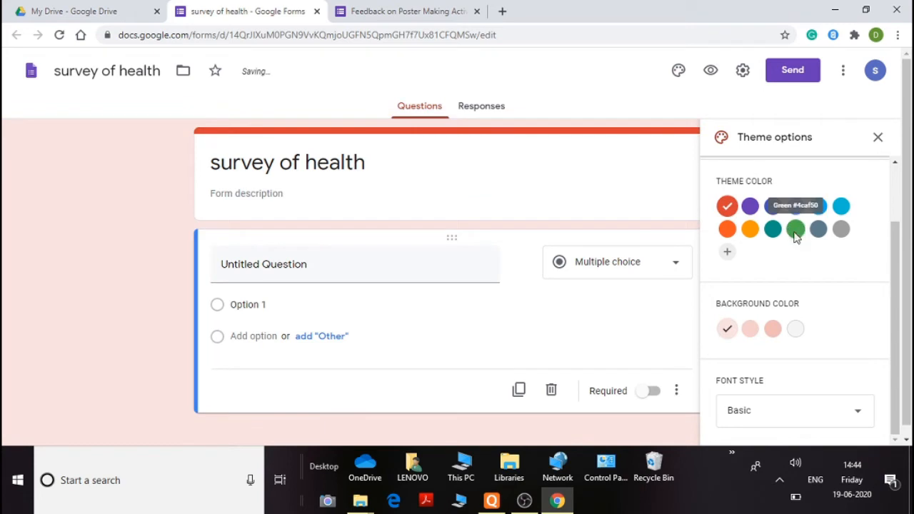
click(794, 228)
click(727, 207)
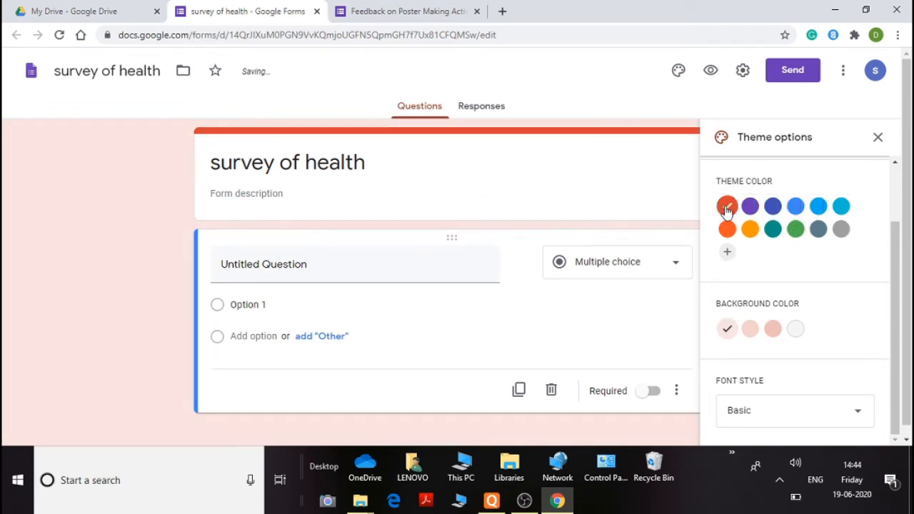
Set the background colour to the darkest pink and the font style to Playful
scroll(782, 293, down, 1)
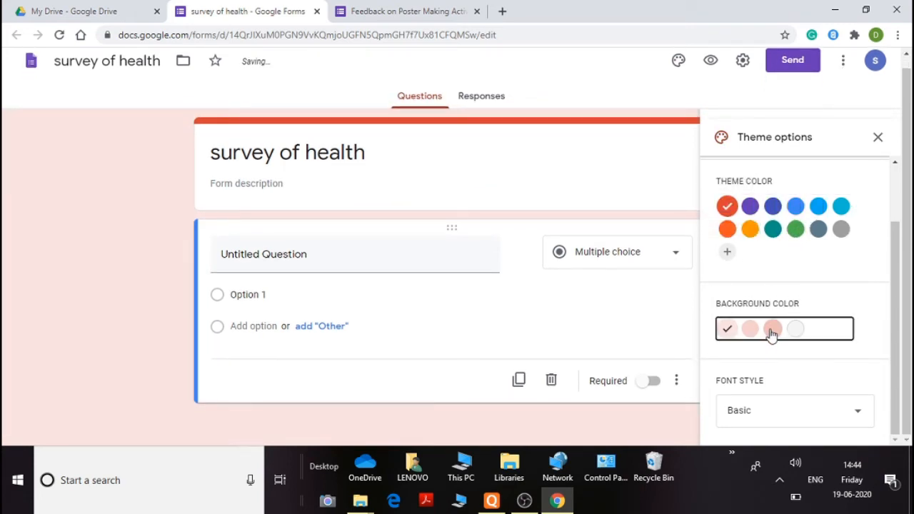
click(772, 329)
click(772, 411)
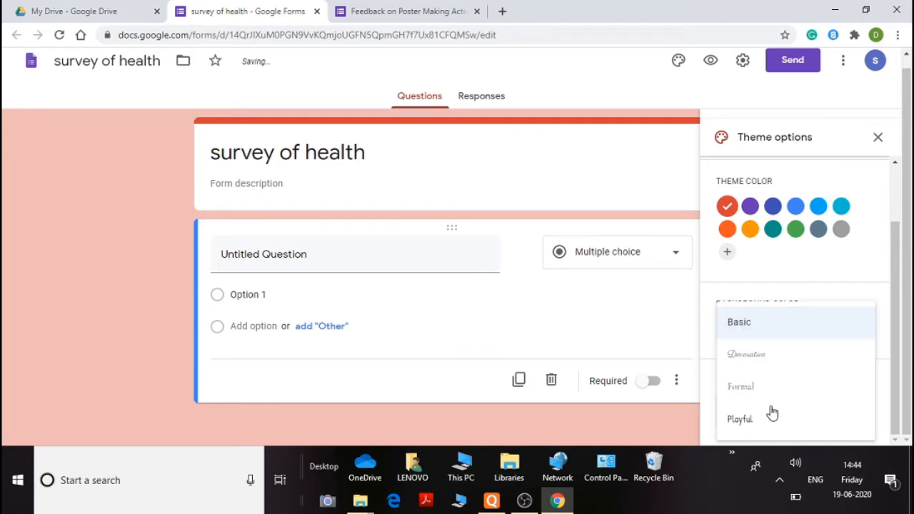
click(751, 425)
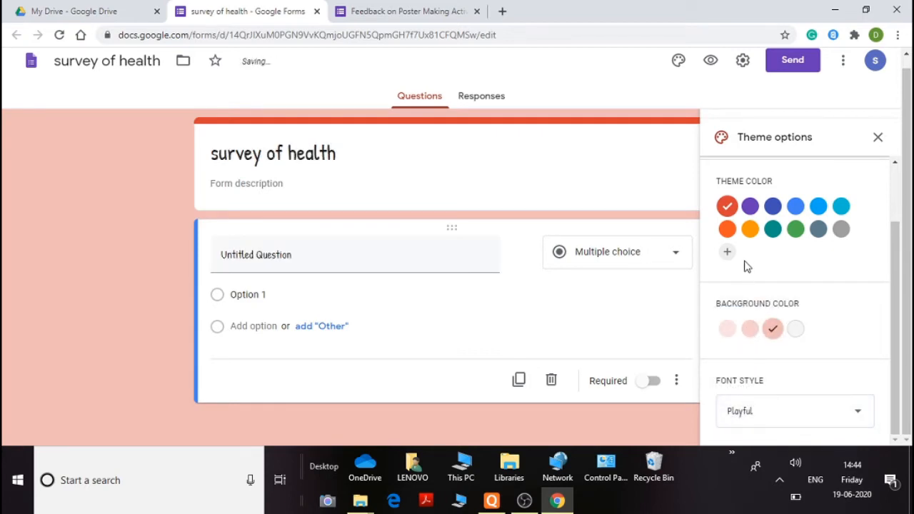
Choose the desserts illustration from the Illustrations header themes as the form header, then close the theme options
scroll(761, 179, up, 2)
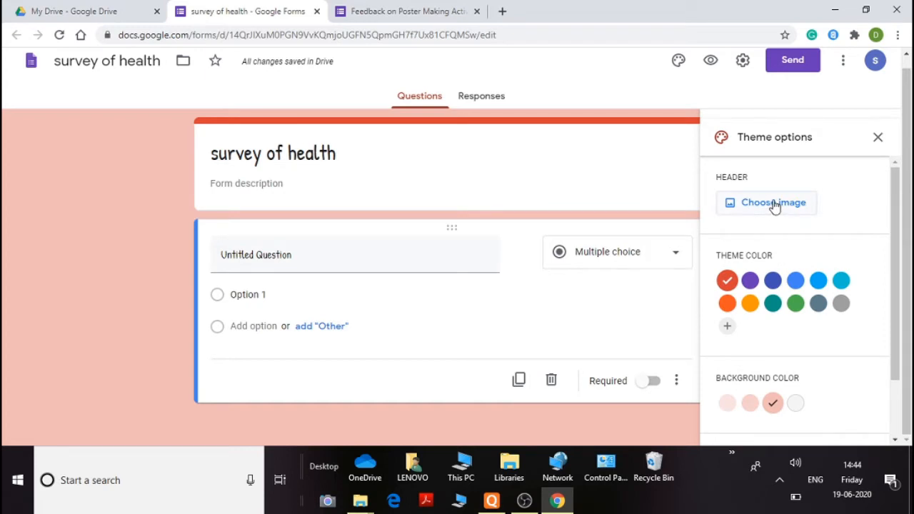
click(774, 204)
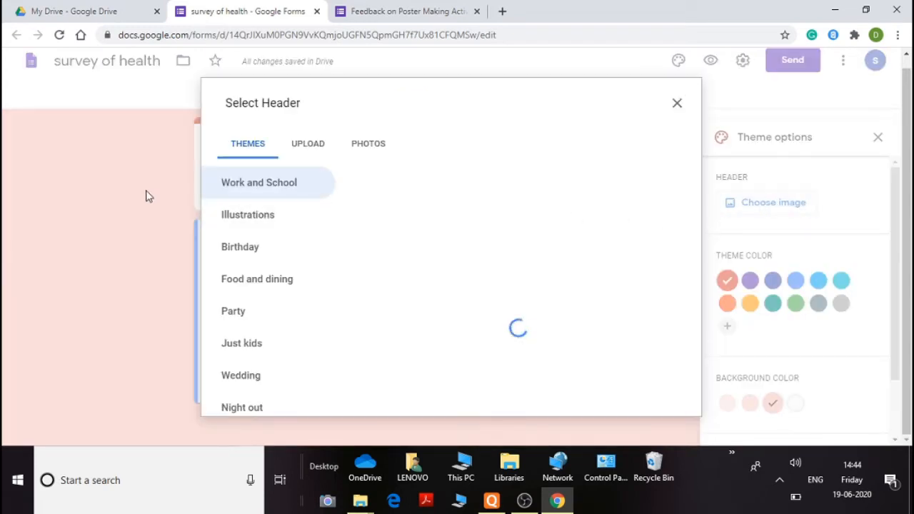
click(236, 215)
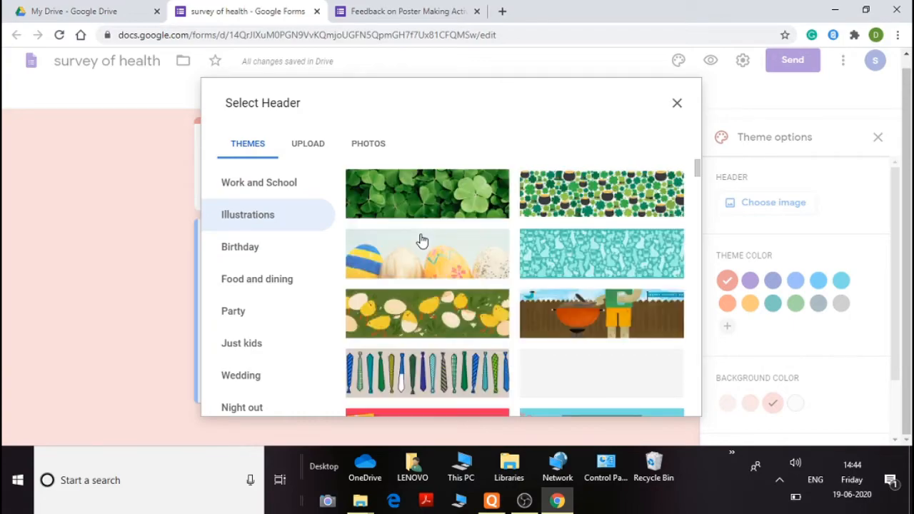
scroll(421, 241, down, 15)
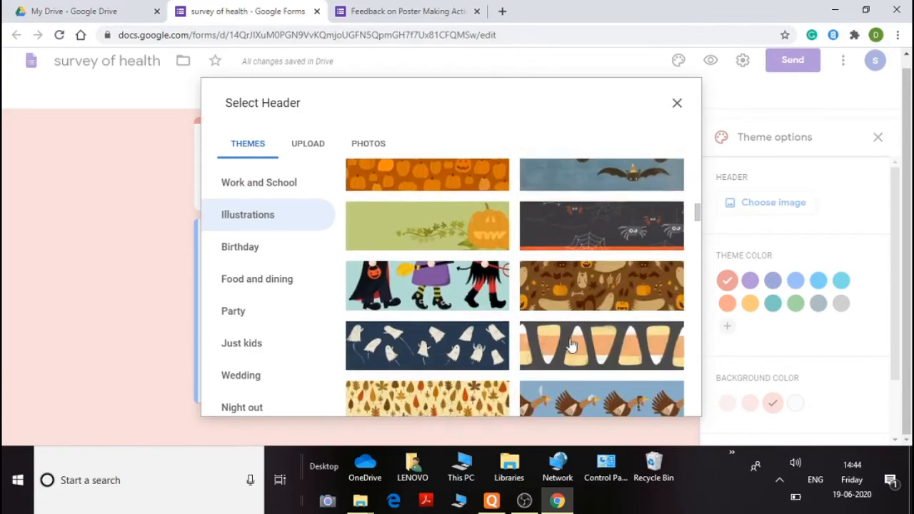
scroll(571, 346, down, 15)
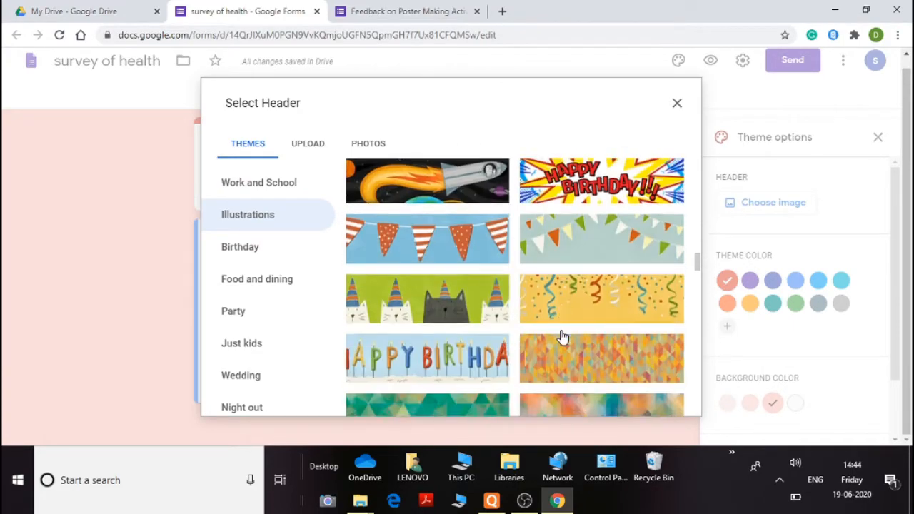
scroll(563, 337, down, 15)
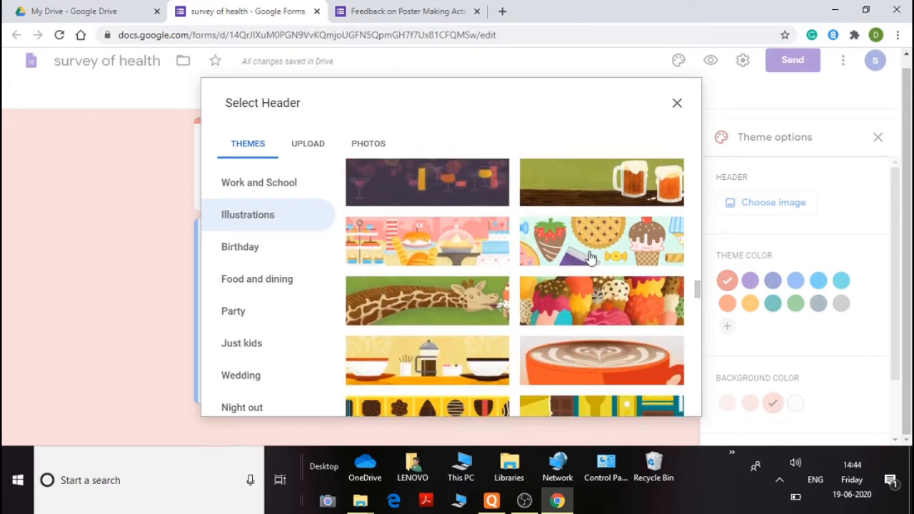
click(589, 257)
click(677, 402)
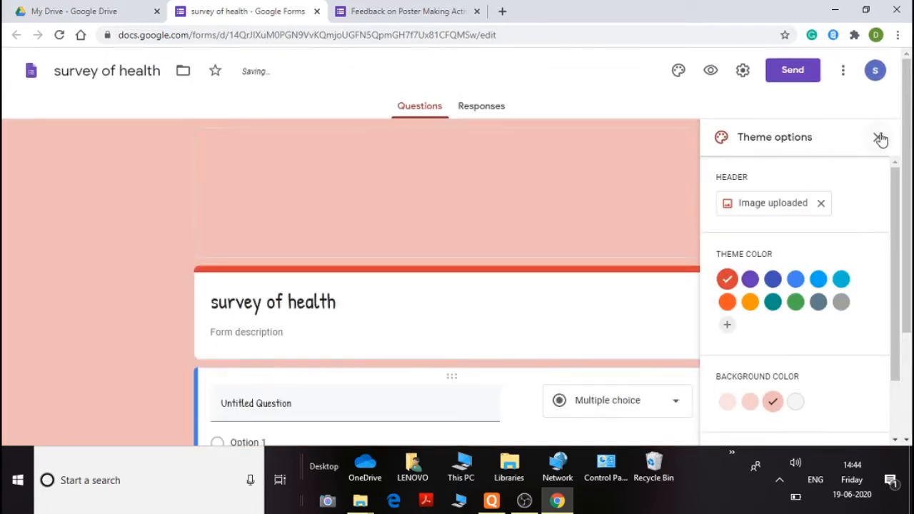
click(879, 138)
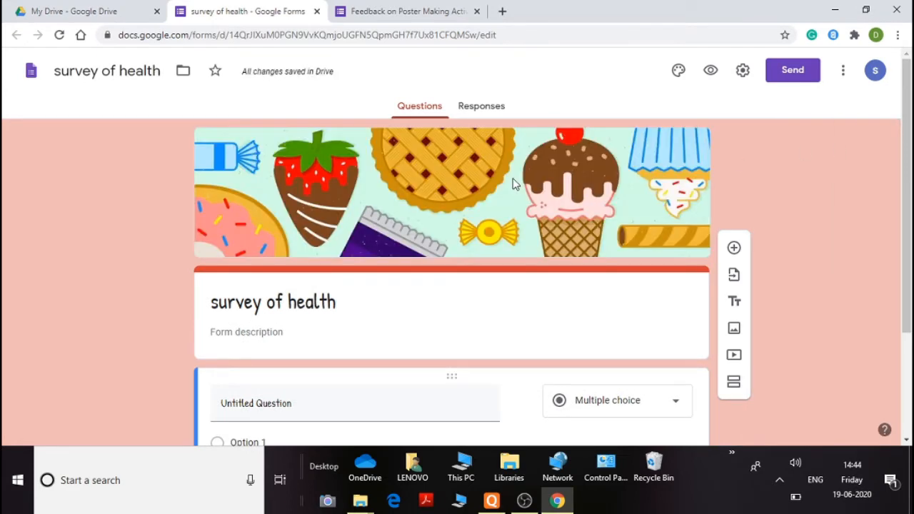
scroll(512, 184, down, 2)
scroll(512, 185, up, 2)
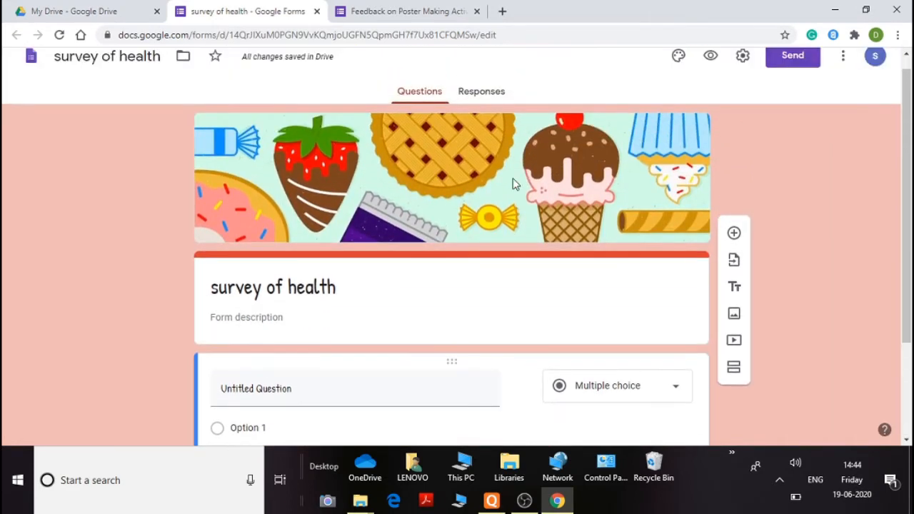
scroll(512, 184, down, 1)
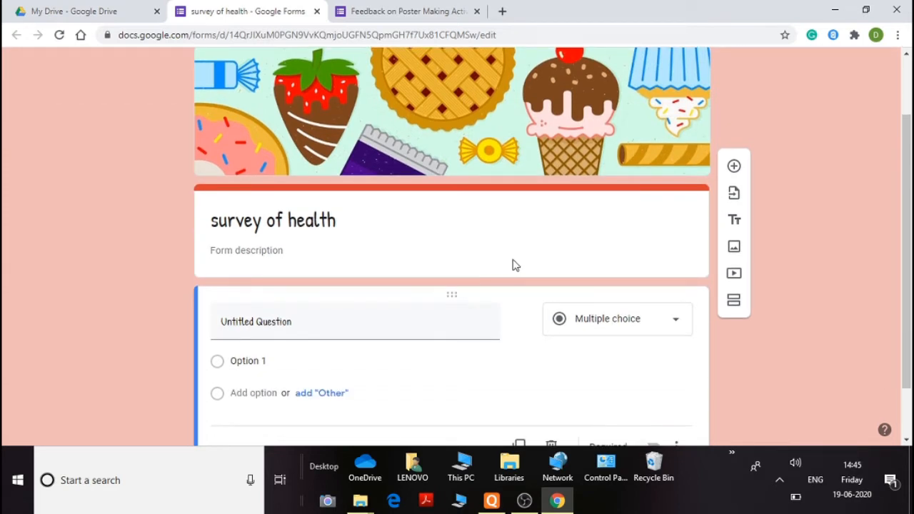
click(626, 328)
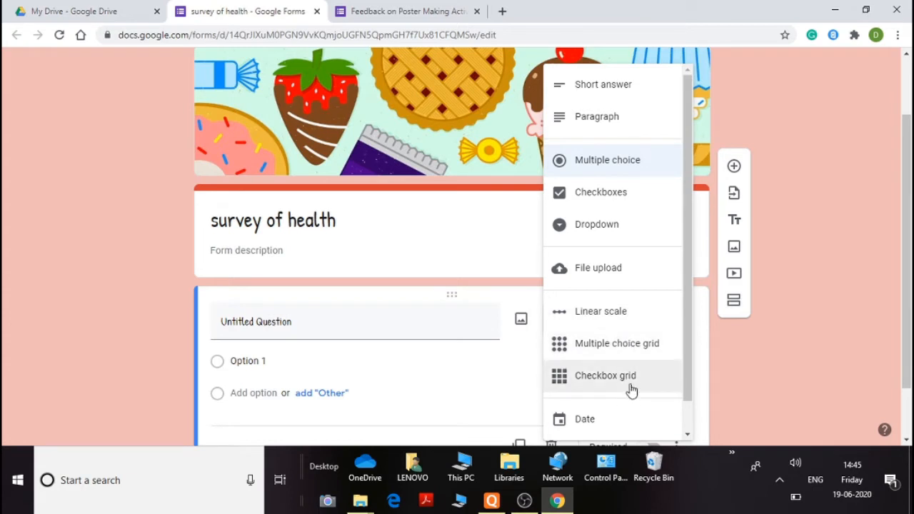
scroll(624, 393, down, 1)
click(812, 216)
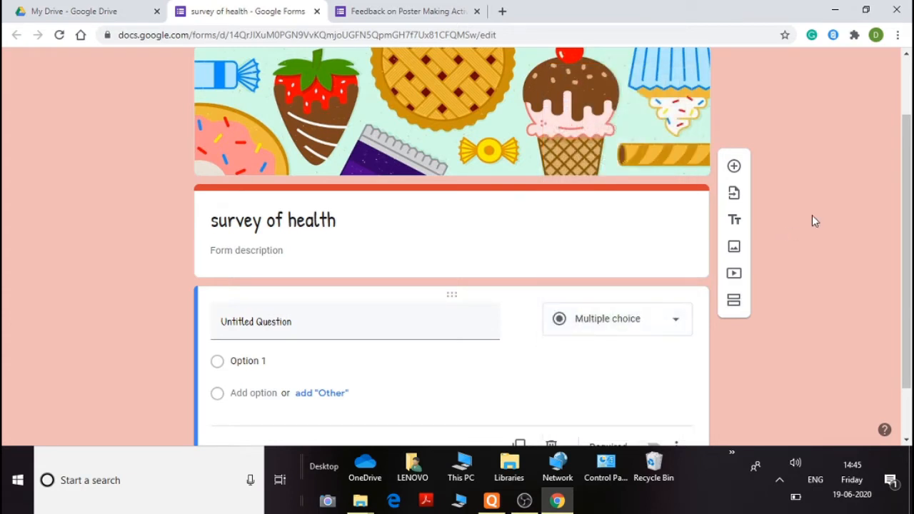
Title the first question "Name of the participant"
scroll(457, 235, down, 1)
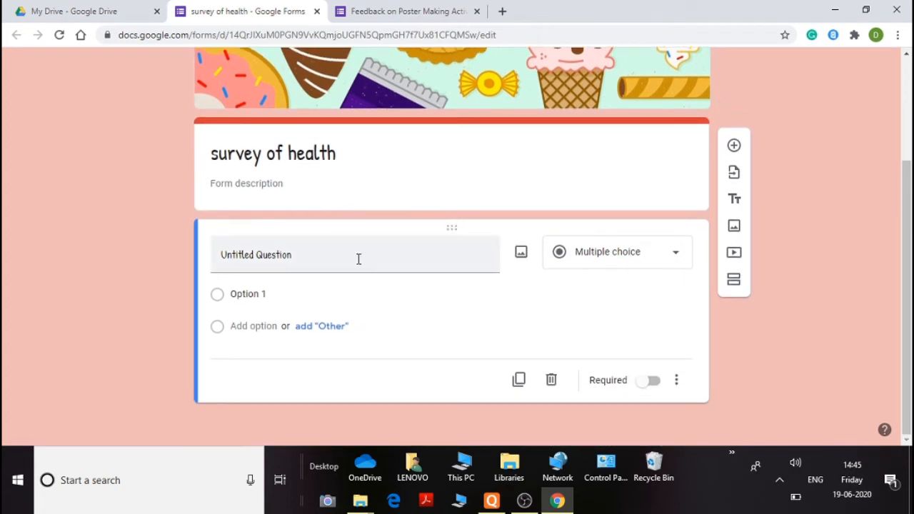
click(358, 259)
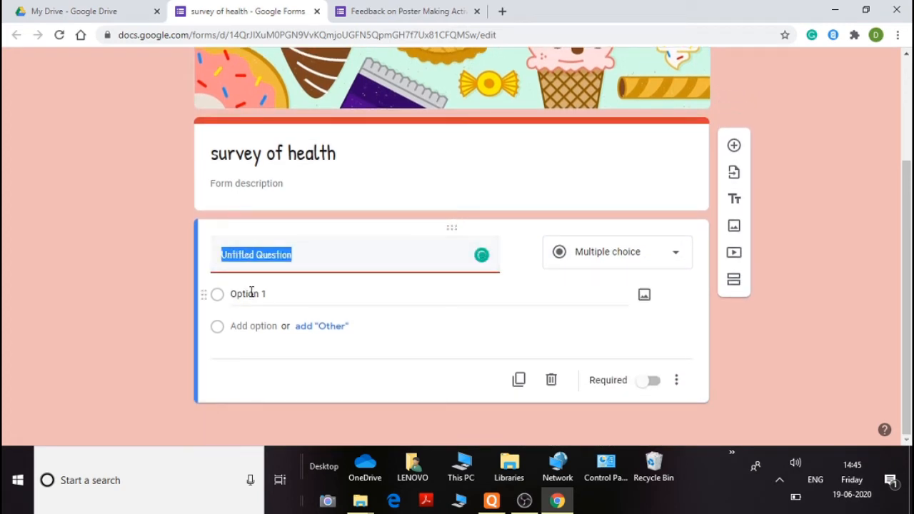
text(Nam)
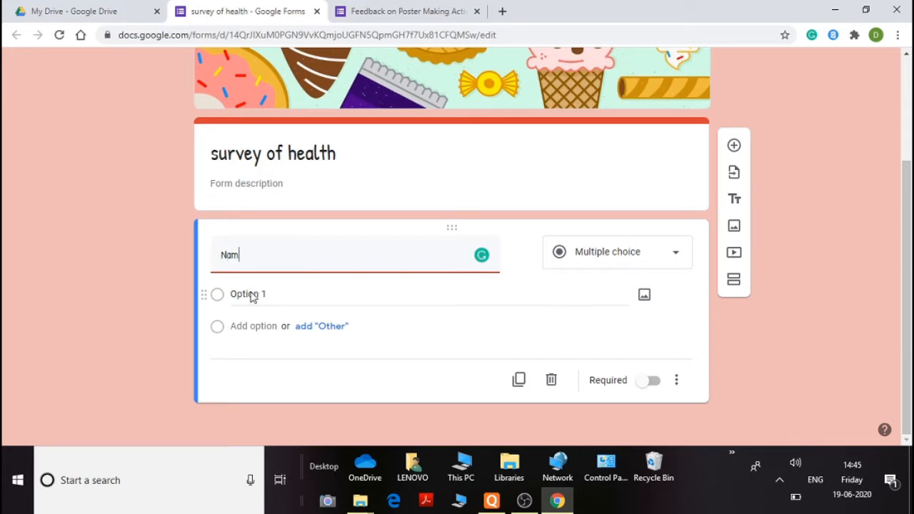
text(e of the participant)
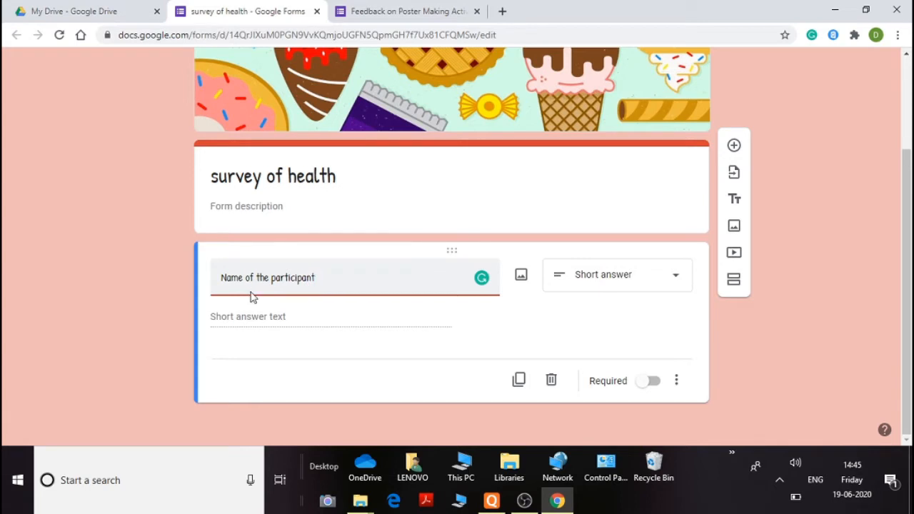
Keep the first question as Short answer and add a second question of type Multiple choice
click(593, 274)
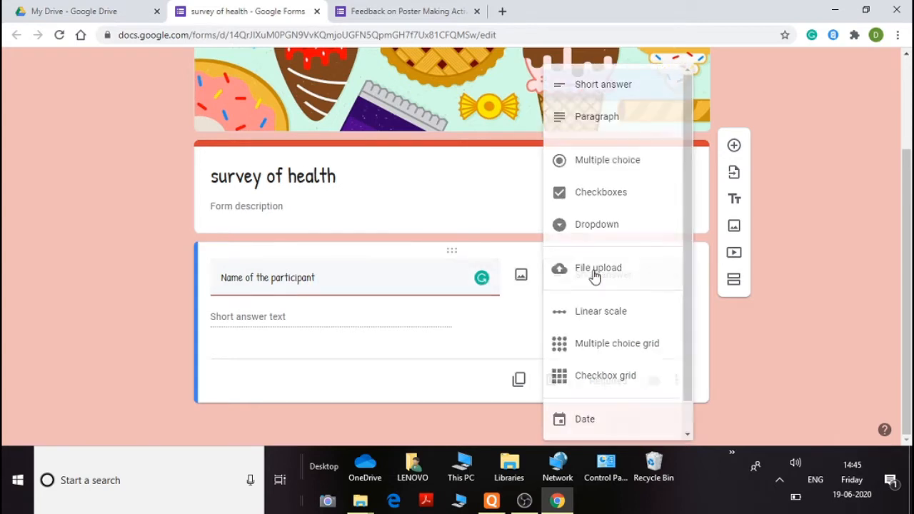
click(592, 83)
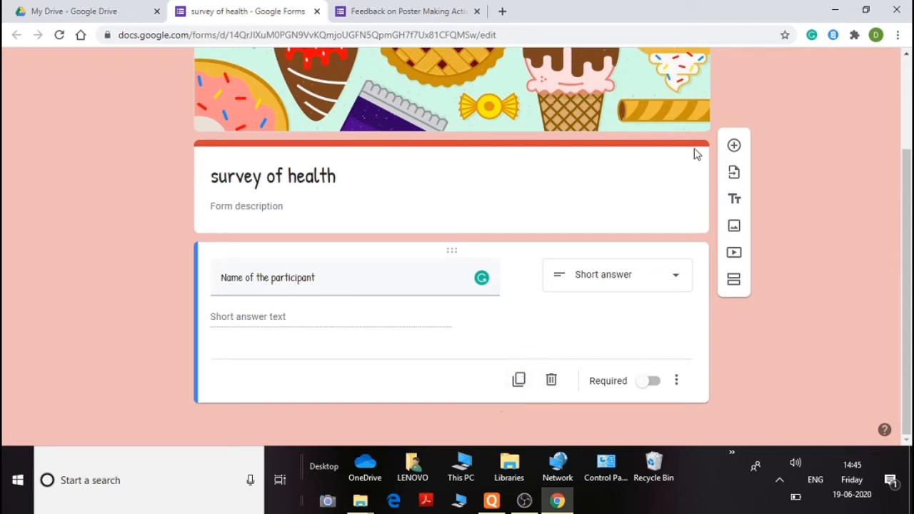
click(735, 146)
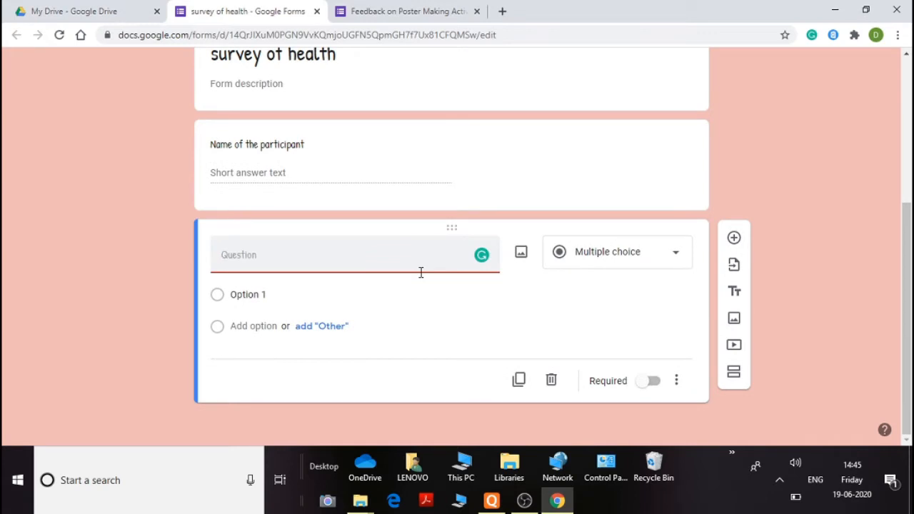
click(594, 257)
click(606, 161)
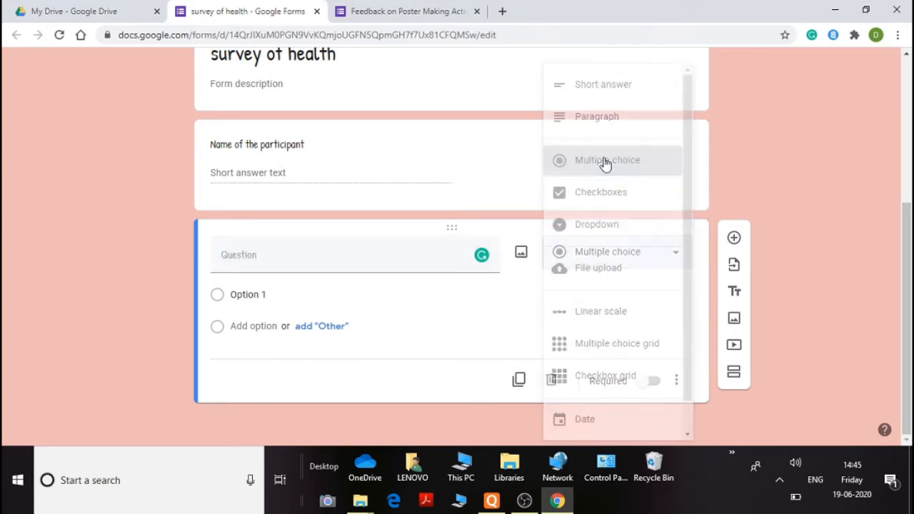
Title the second question "what are your health issues?", fixing the misspelling of "your"
click(373, 258)
text(w)
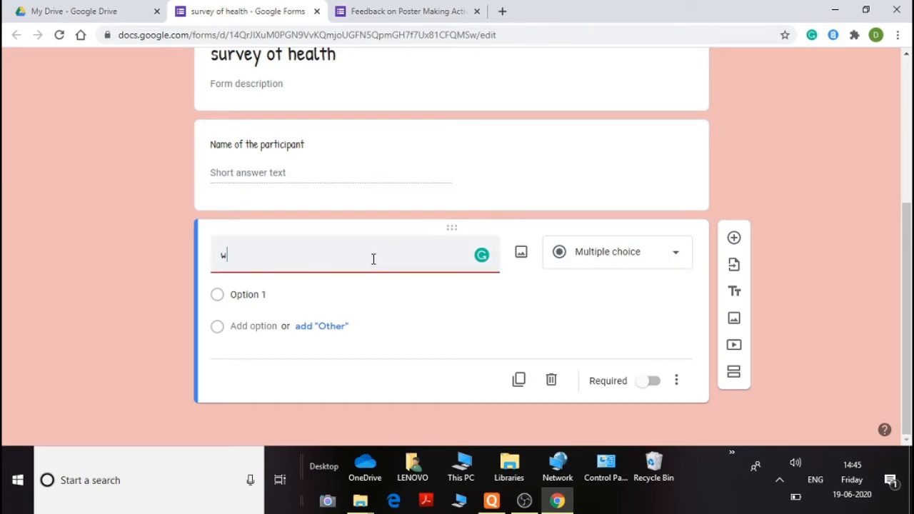
text(hat are yuor healt)
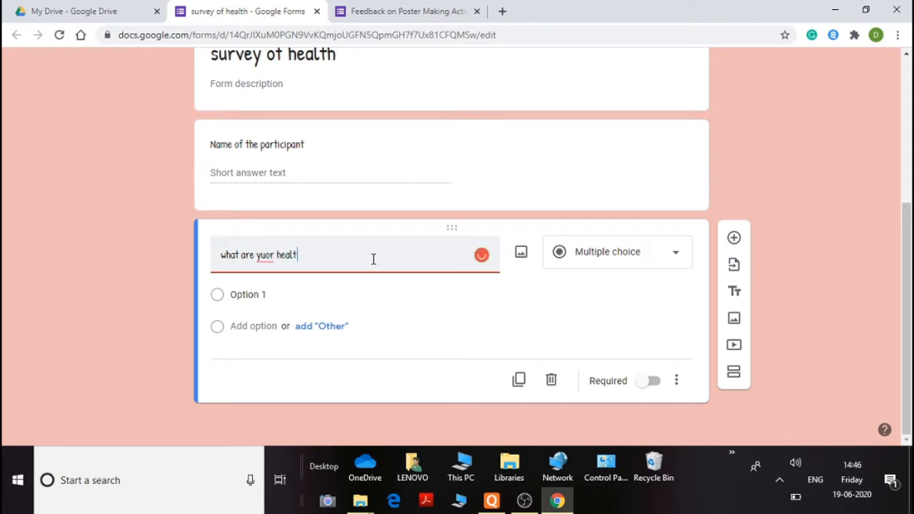
text(h issues?)
click(265, 295)
right_click(264, 262)
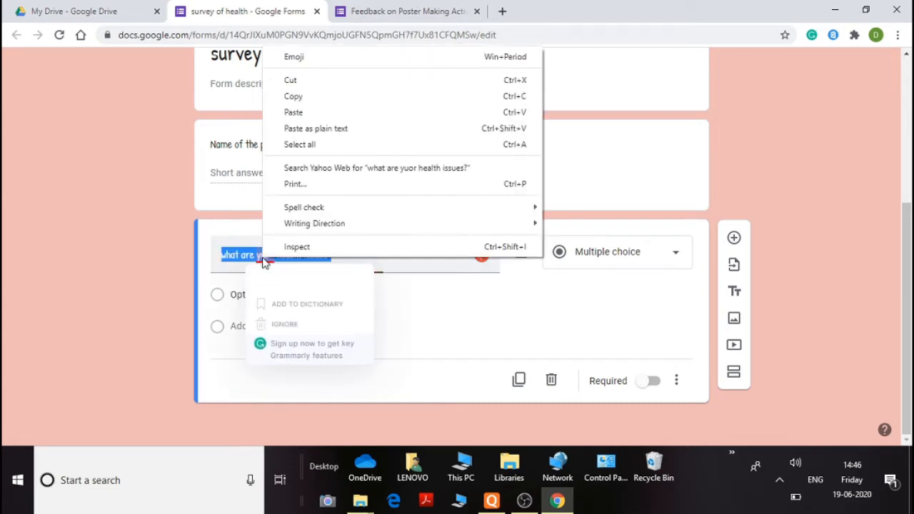
click(265, 278)
Add the answer options high blood pressure, thyroid and sugar to the health issues question
click(256, 292)
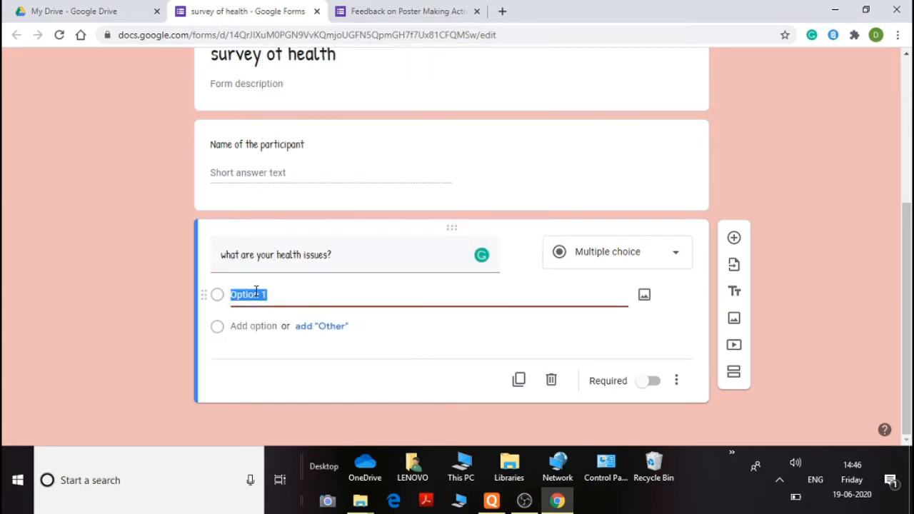
text(high blood pressure)
click(247, 326)
text(thyroid)
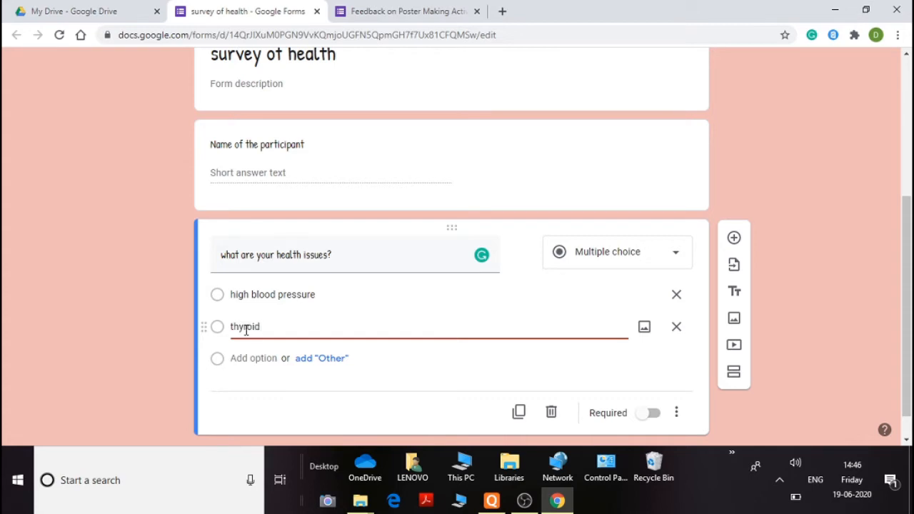
click(247, 358)
text(s)
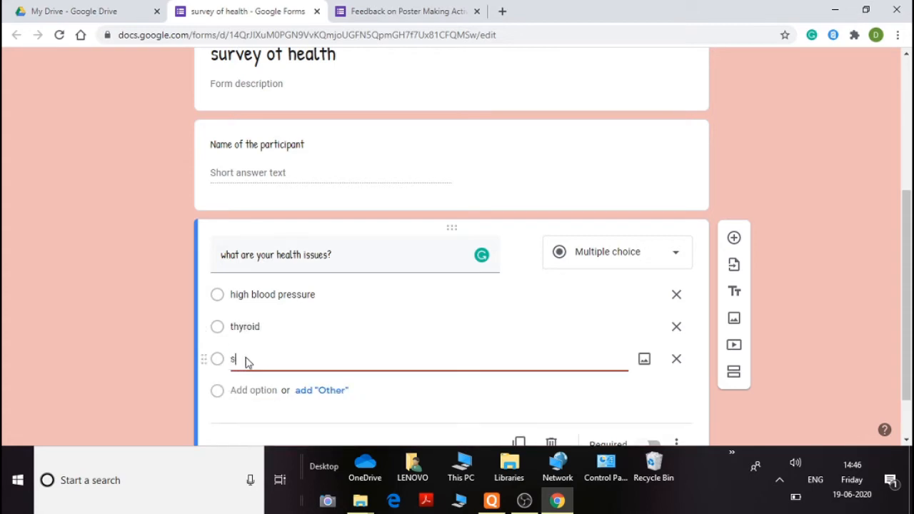
text(ugar)
scroll(302, 375, down, 1)
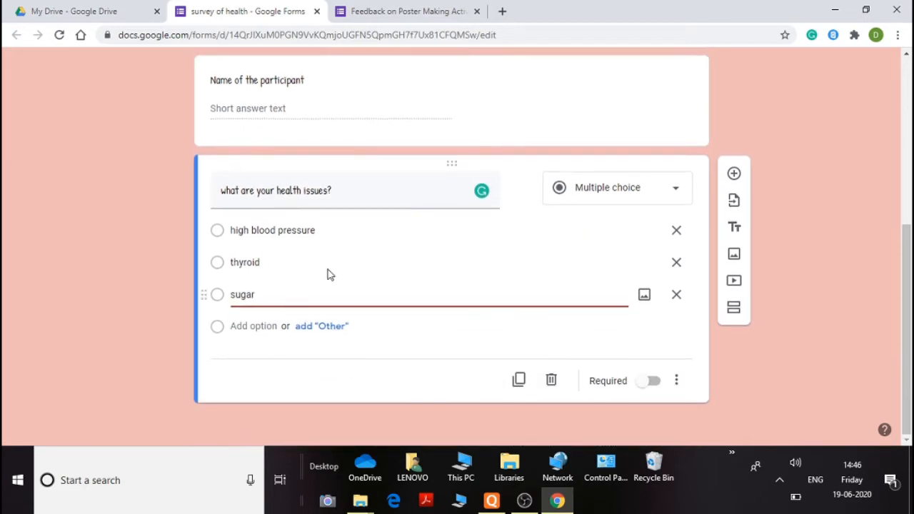
click(589, 341)
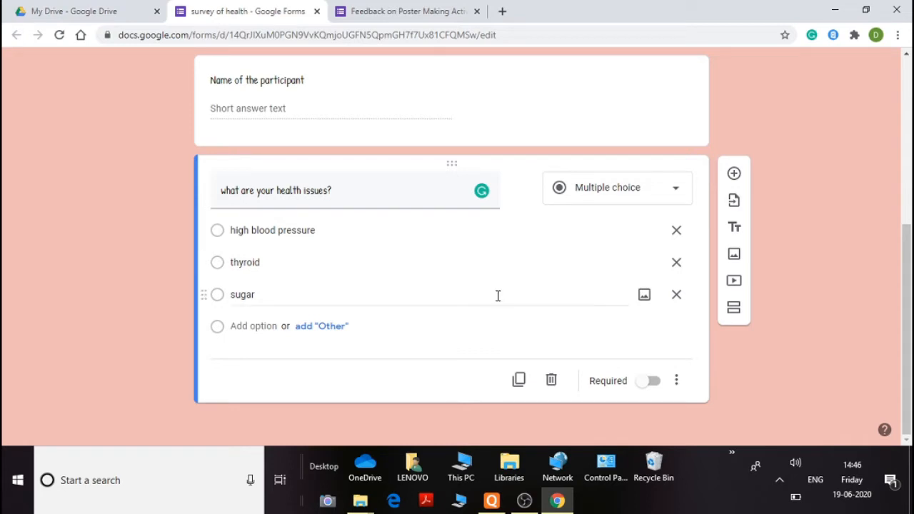
Add a Paragraph question titled "what are your expectations from the programme?"
click(734, 174)
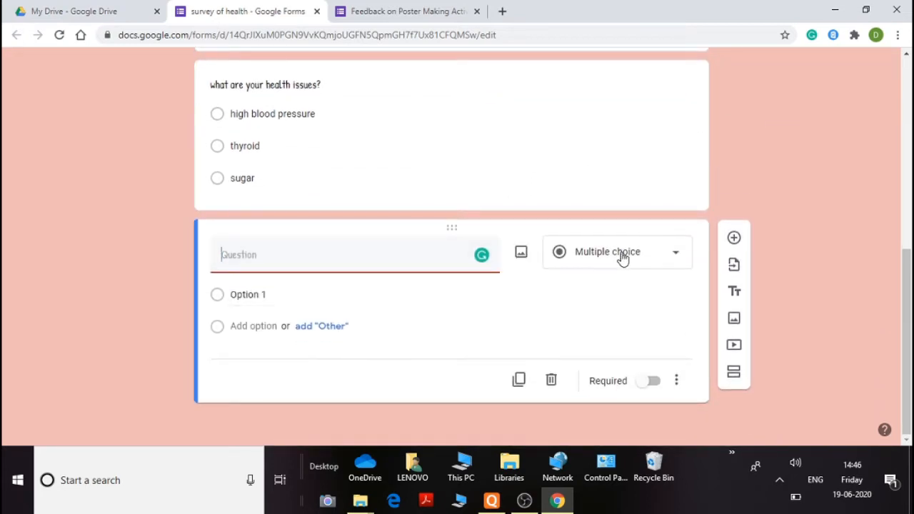
click(621, 257)
click(602, 121)
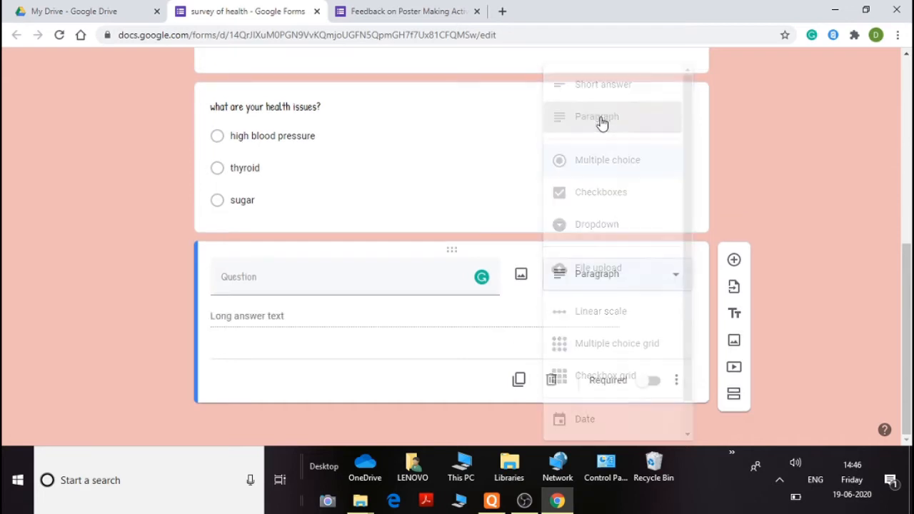
click(366, 283)
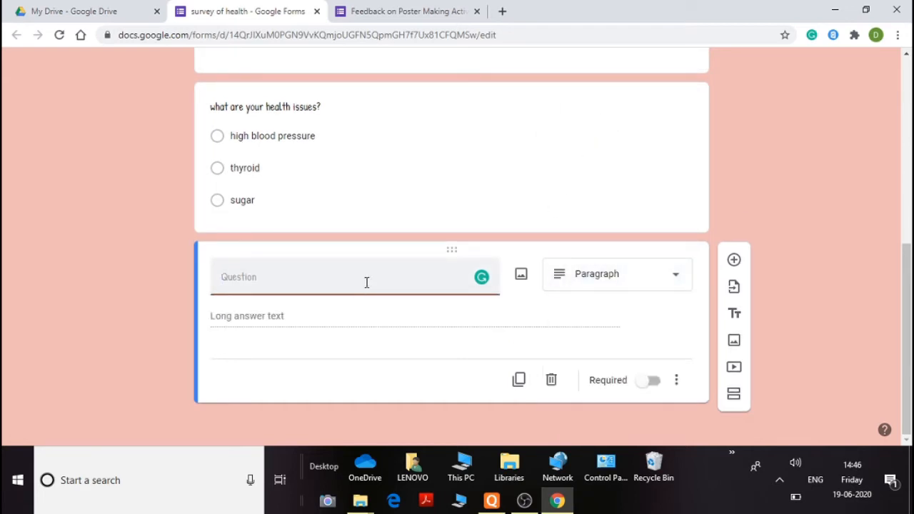
text(what are your expectat)
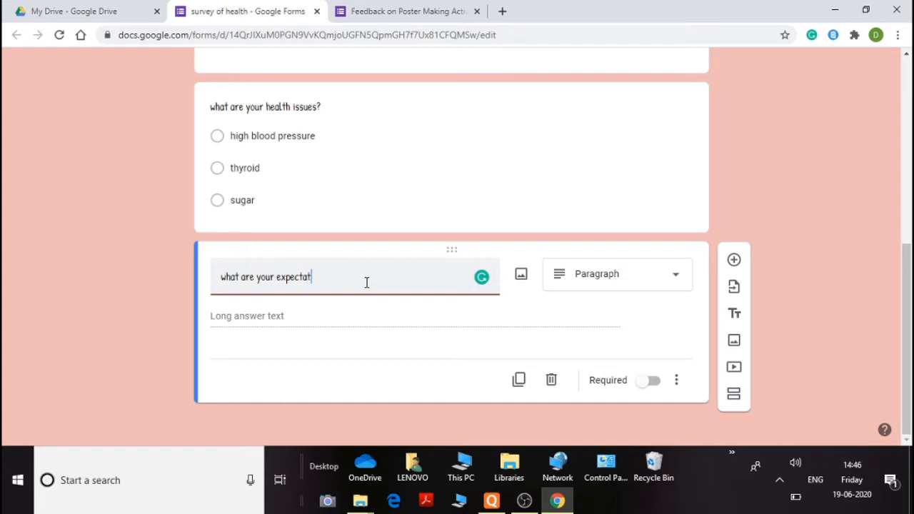
text(ions from the programme?)
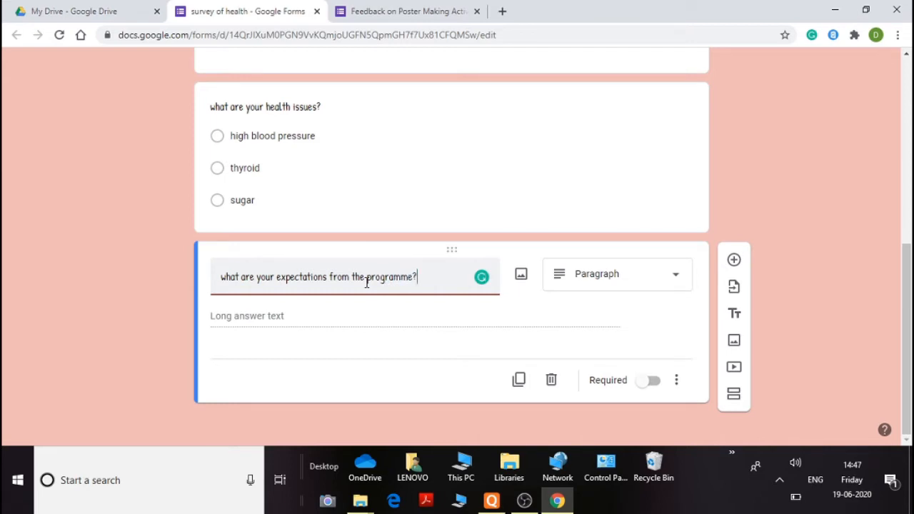
right_click(354, 280)
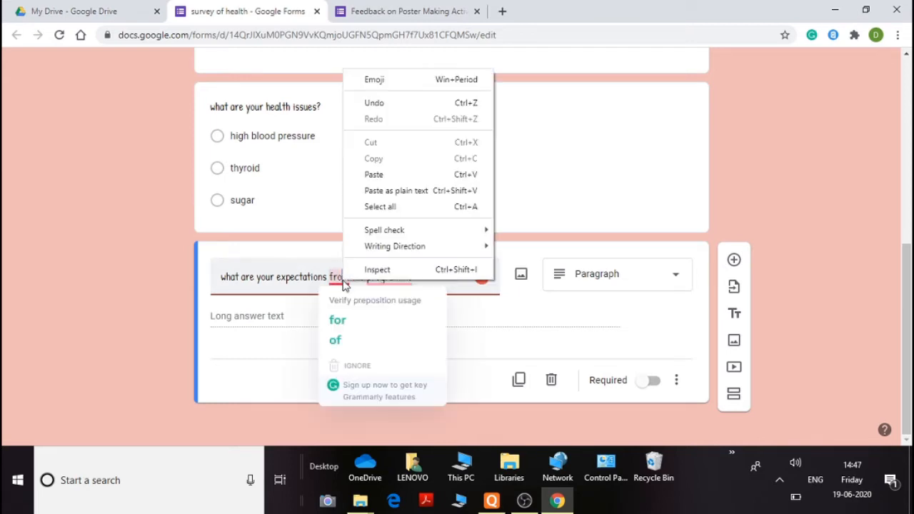
click(484, 323)
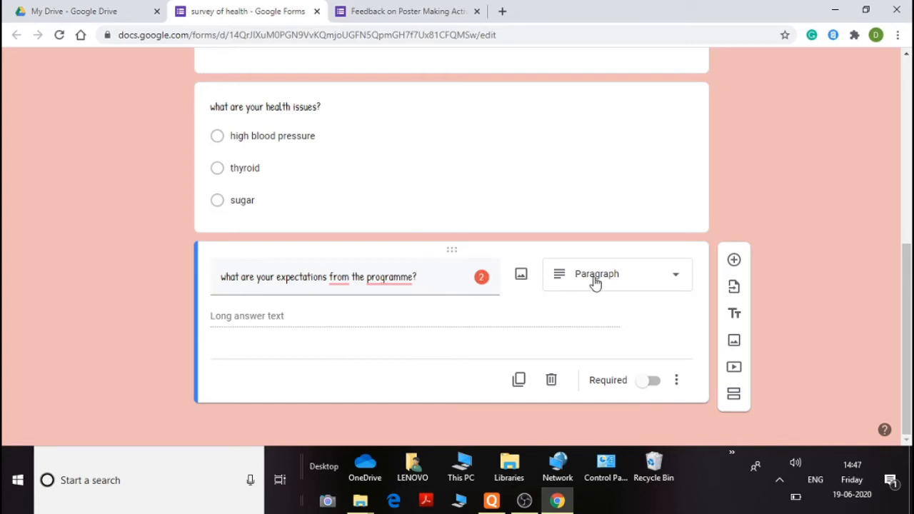
Add another question and upload the Desktop image "images (1)" into it
click(734, 261)
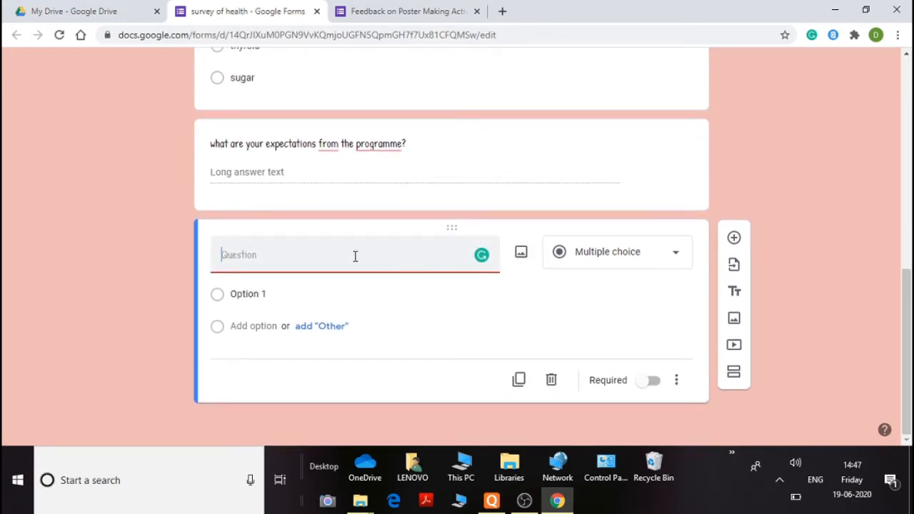
click(521, 254)
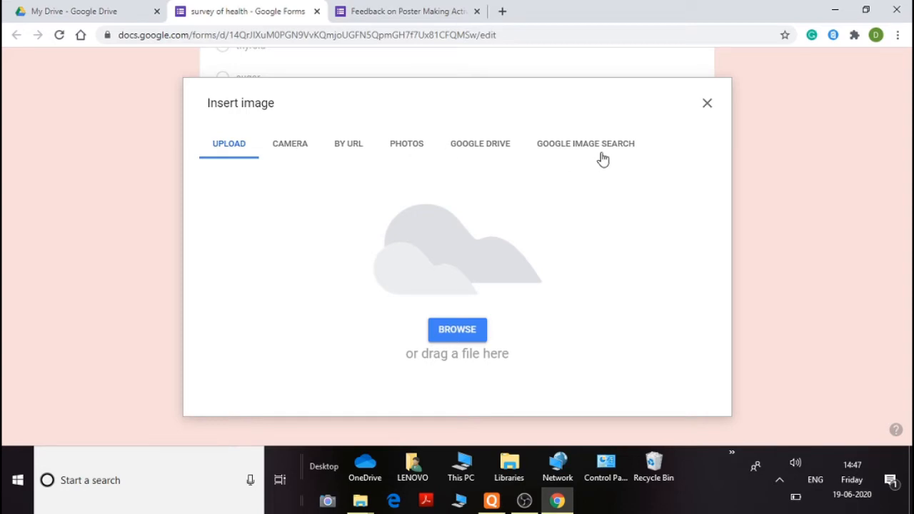
click(462, 331)
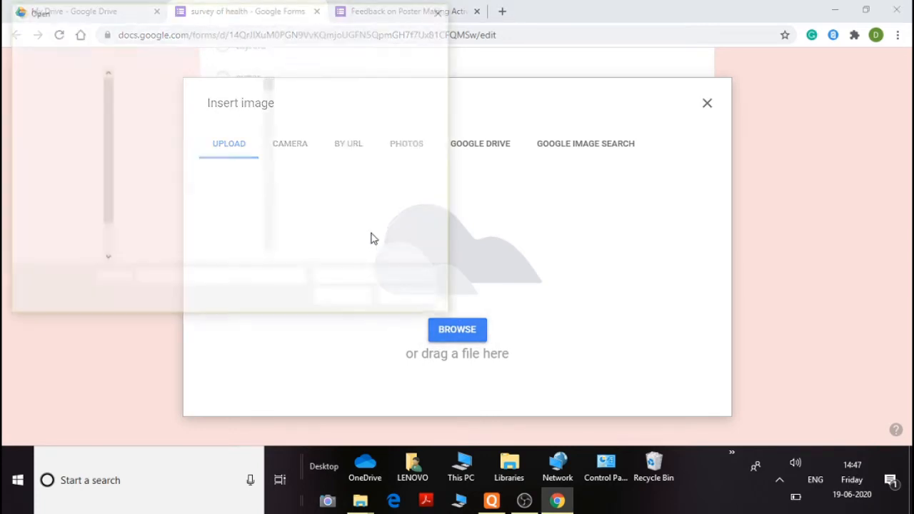
click(271, 259)
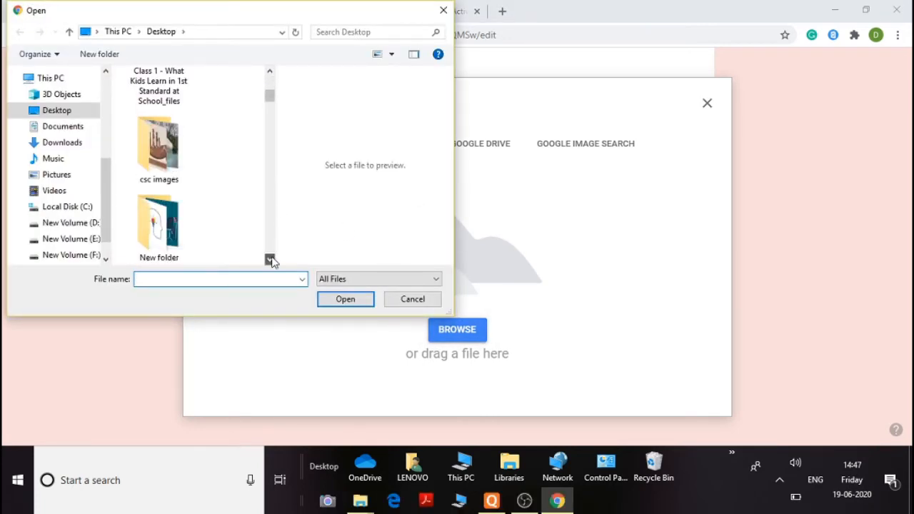
drag(271, 259, 270, 261)
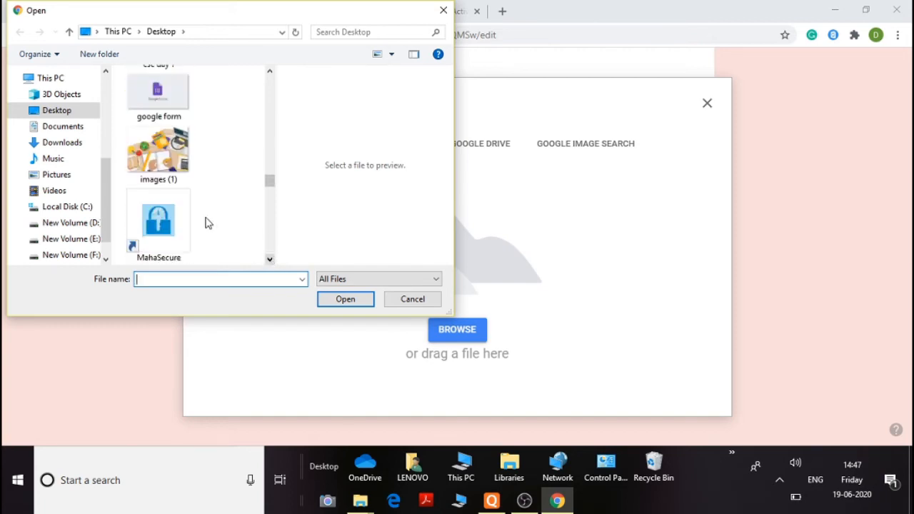
click(158, 153)
click(345, 300)
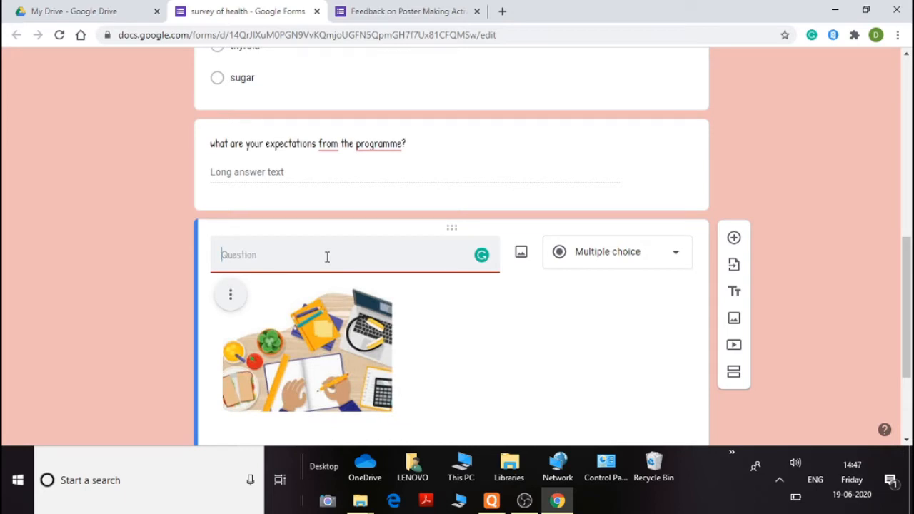
Title the image question "what does the image symbolise?"
text(what does the imagr)
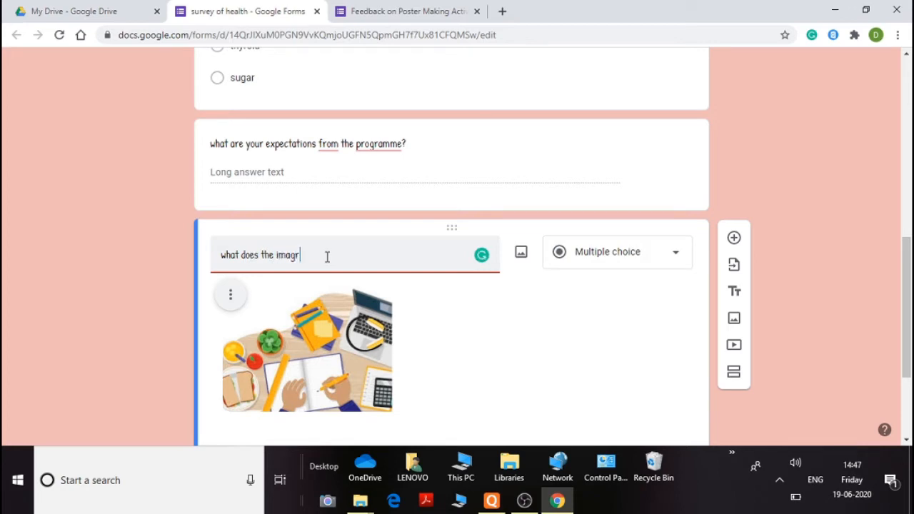
key(BackSpace)
text(e symbolise?)
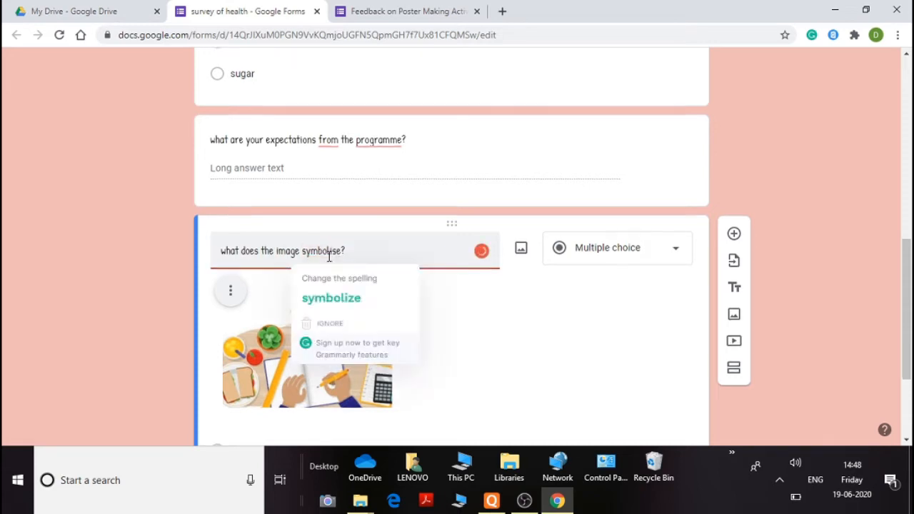
scroll(407, 290, down, 1)
scroll(357, 315, down, 1)
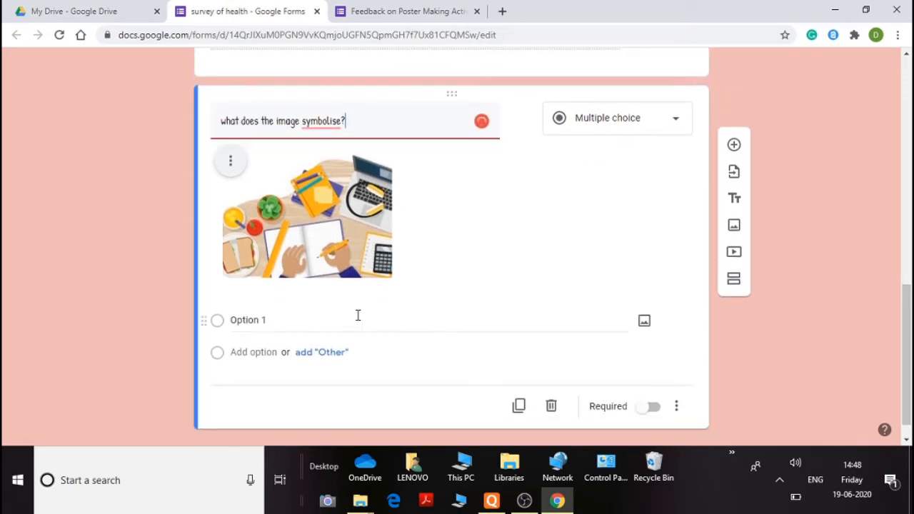
Add the options healthy eating habit and unhealthy eating habit to the image question
click(254, 322)
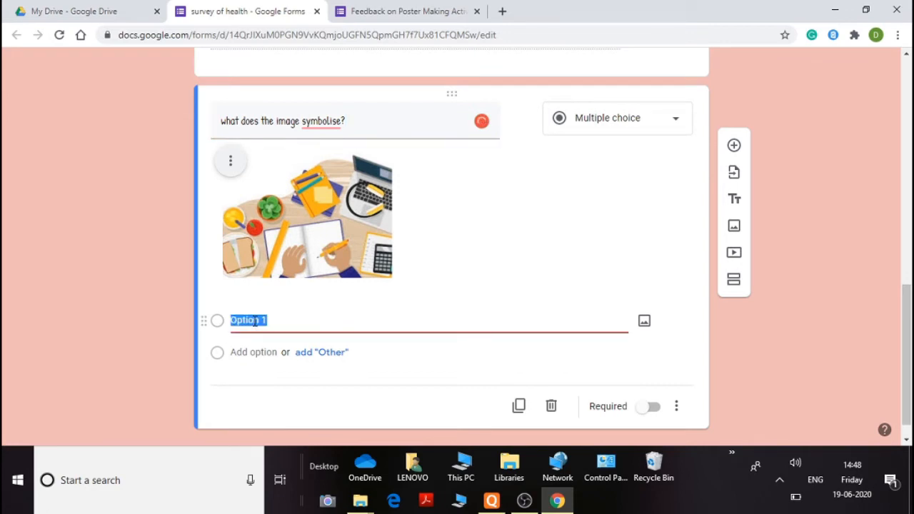
text(healthy ea)
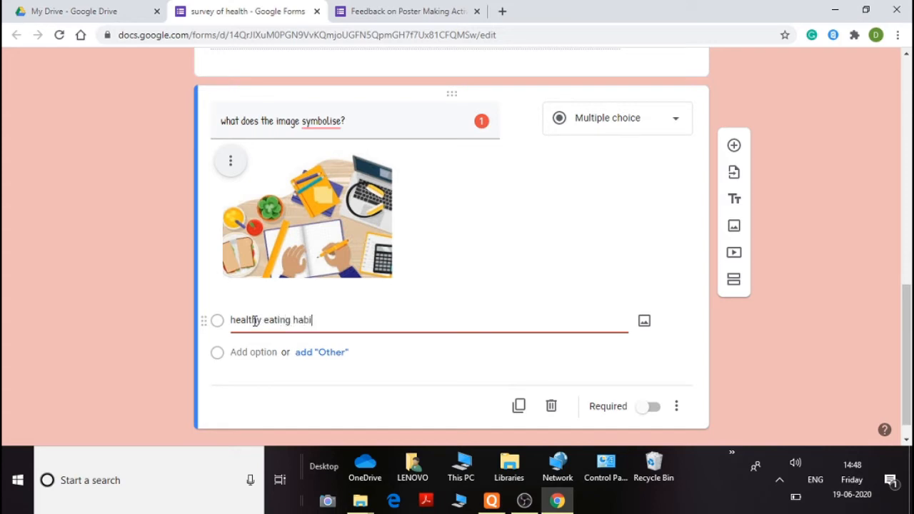
text(ting habit)
click(250, 352)
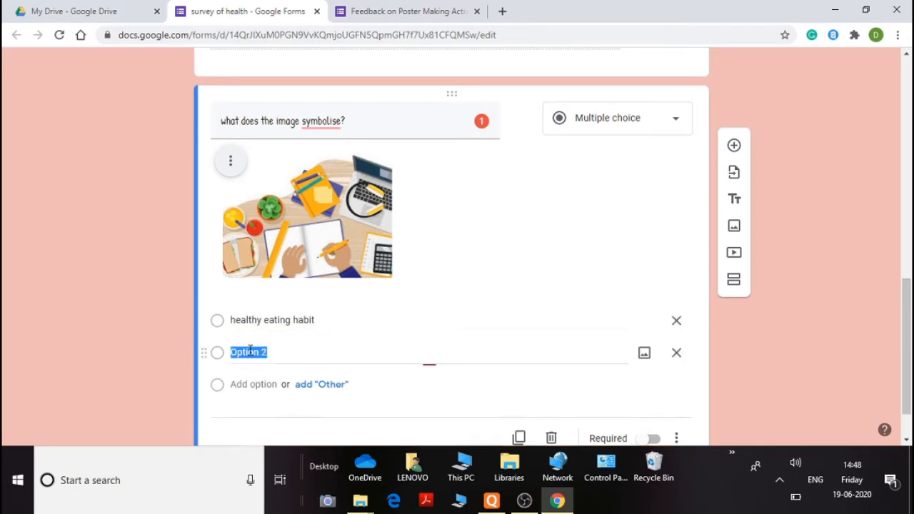
text(unhea)
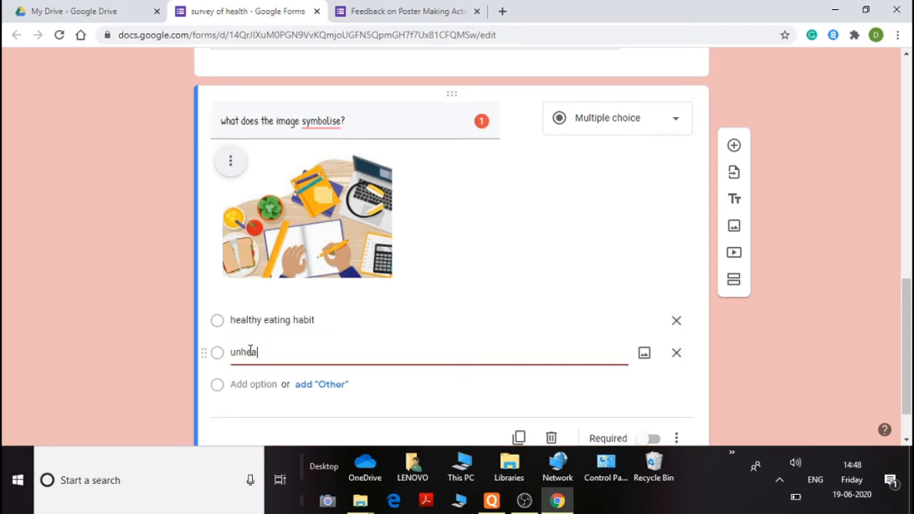
text(lthy eating habit)
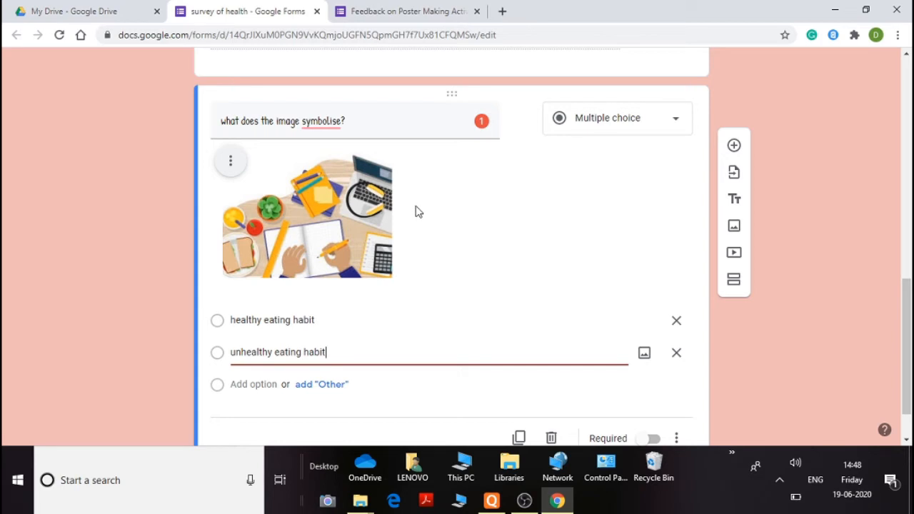
scroll(442, 241, down, 1)
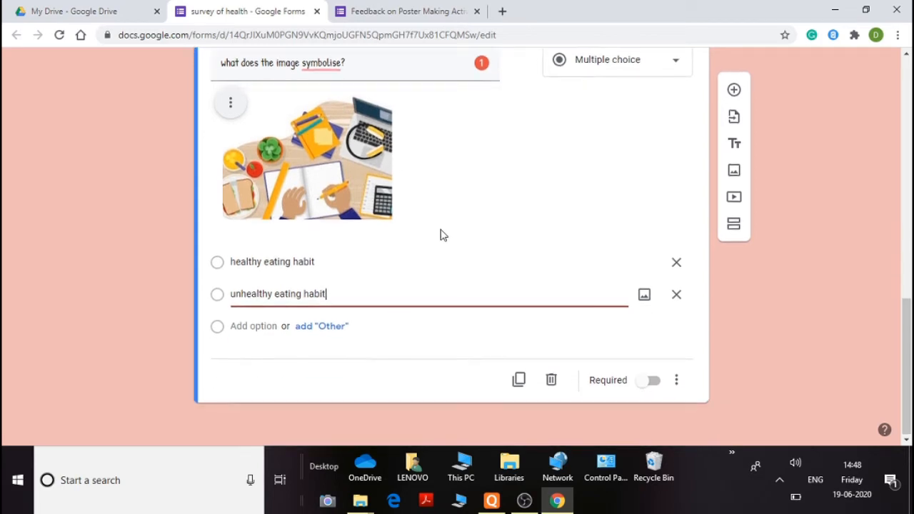
Add a new question titled "which is the healthy food option?"
scroll(651, 176, up, 1)
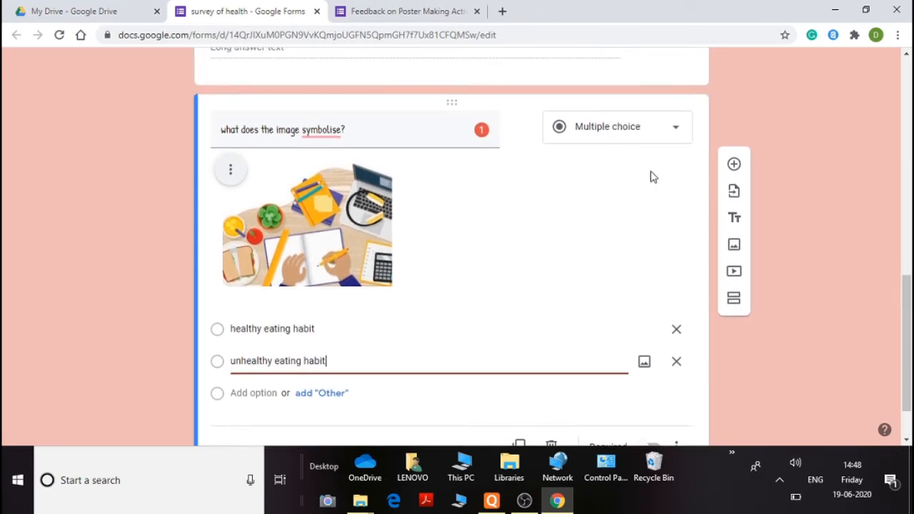
click(734, 146)
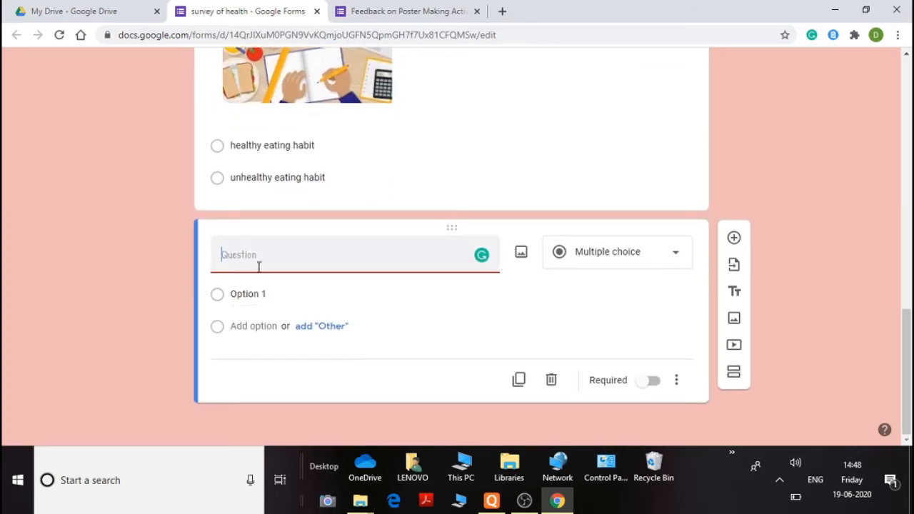
text(What is the heal)
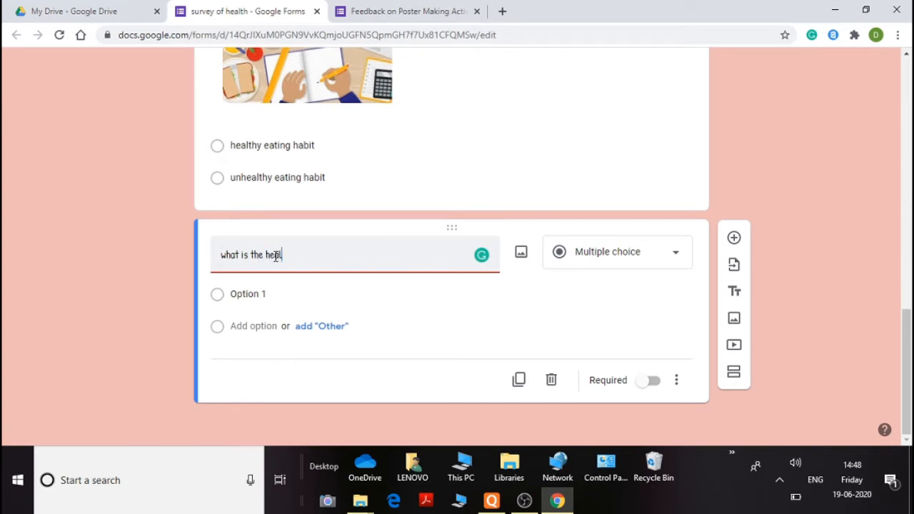
click(241, 255)
key(BackSpace)
key(BackSpace)
key(BackSpace)
text(iv)
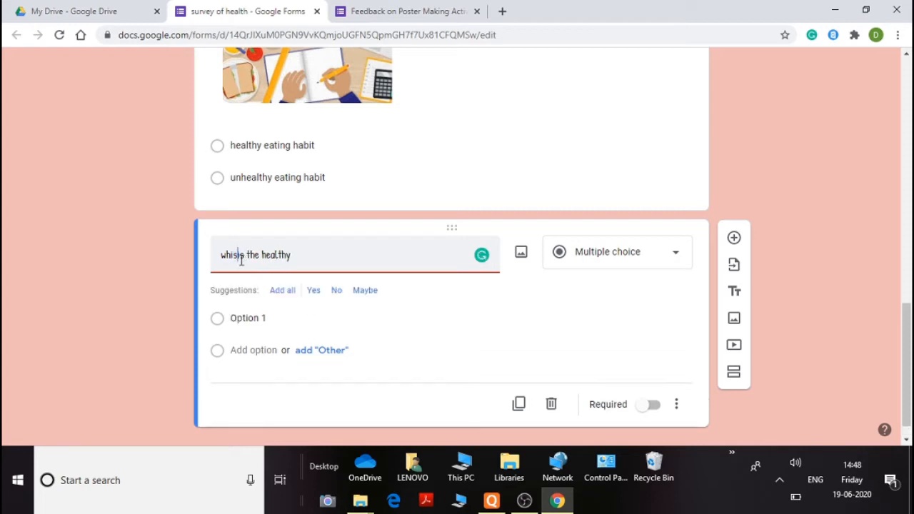
key(BackSpace)
text(ch)
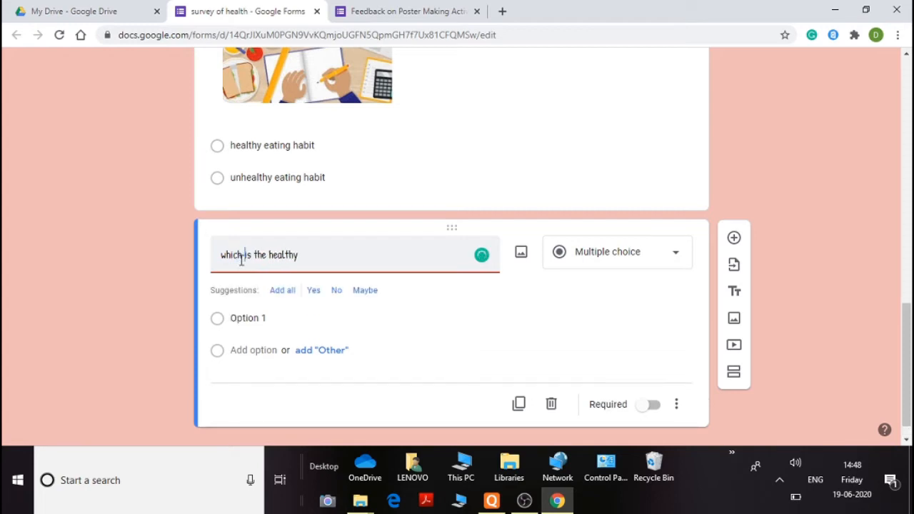
click(330, 262)
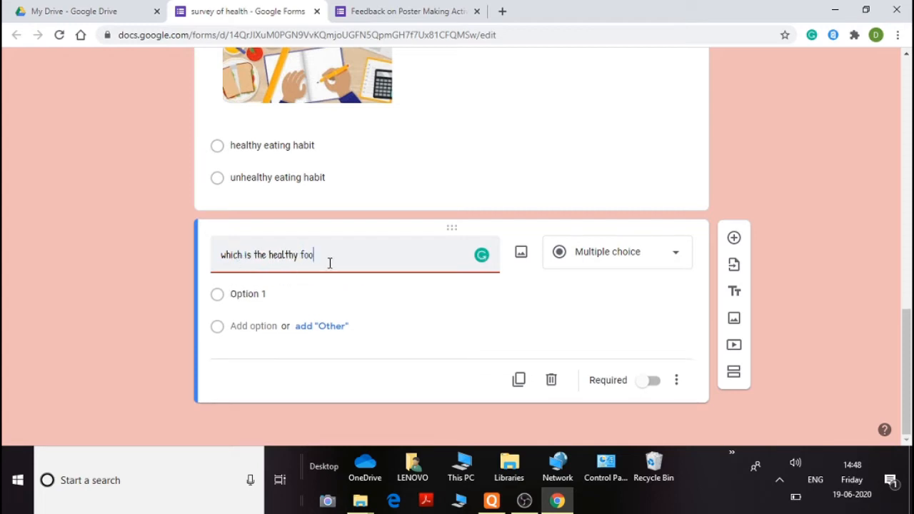
text(food option?)
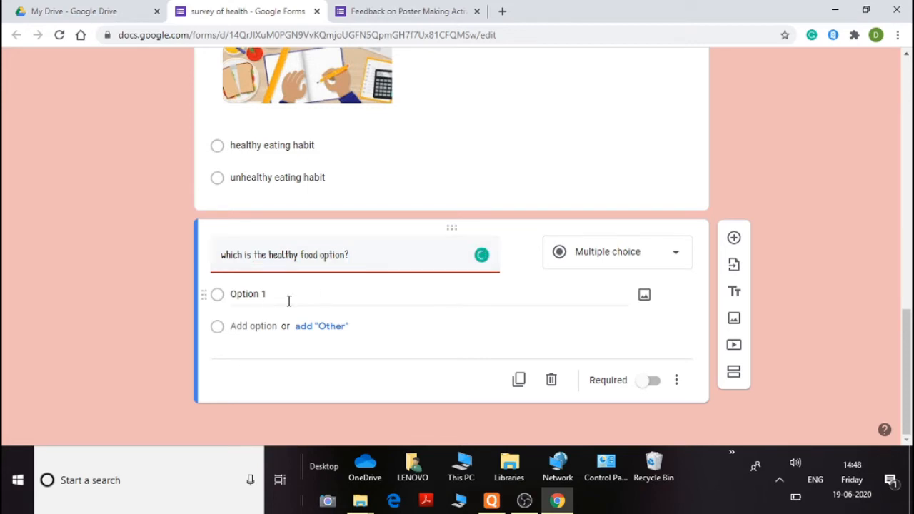
Upload the Desktop image "cheese" to the question's first option
click(288, 301)
click(643, 295)
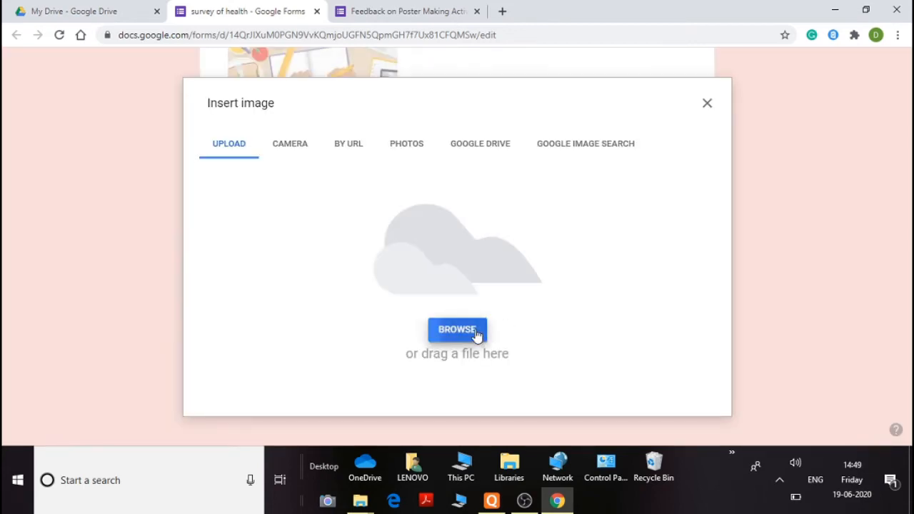
click(476, 332)
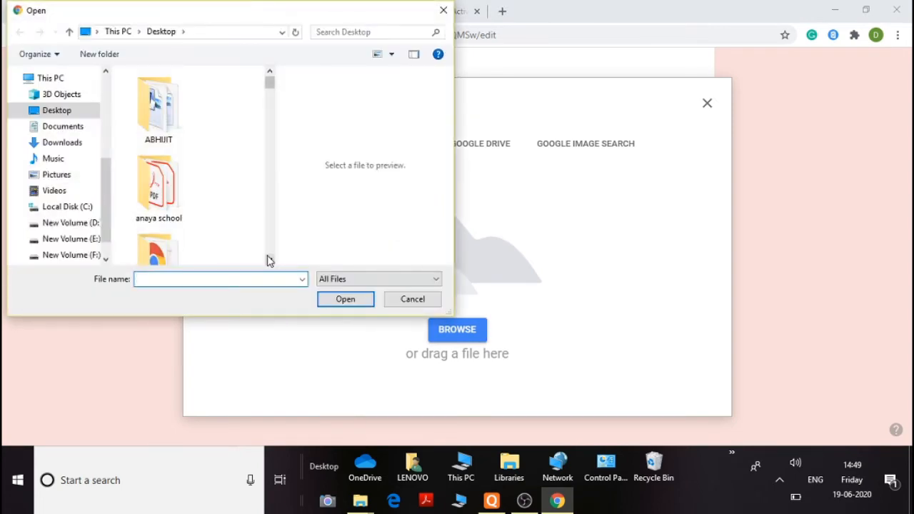
click(269, 260)
click(269, 260)
click(269, 260)
click(269, 260)
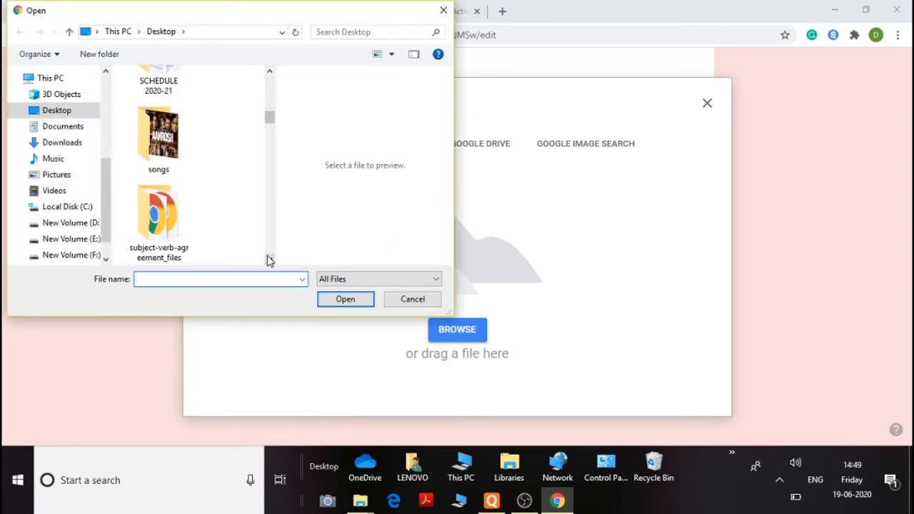
click(269, 260)
click(269, 259)
click(269, 260)
click(269, 260)
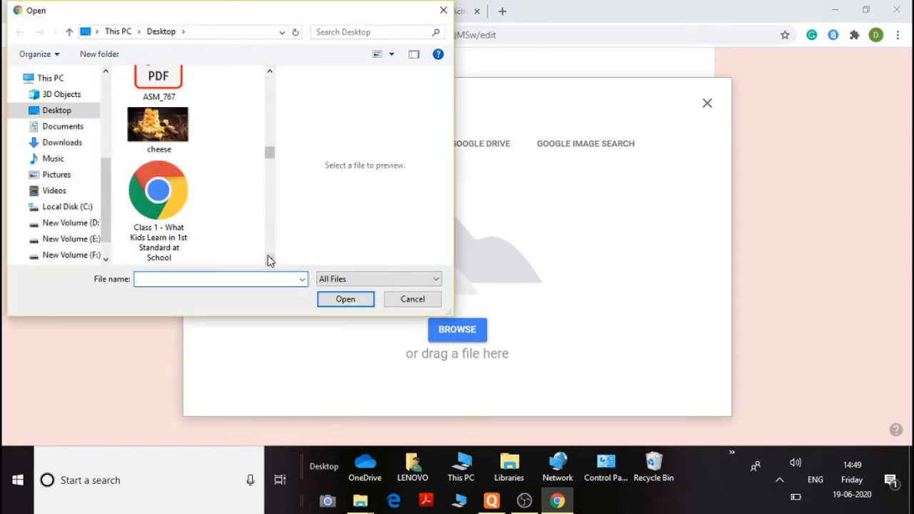
click(269, 260)
click(269, 70)
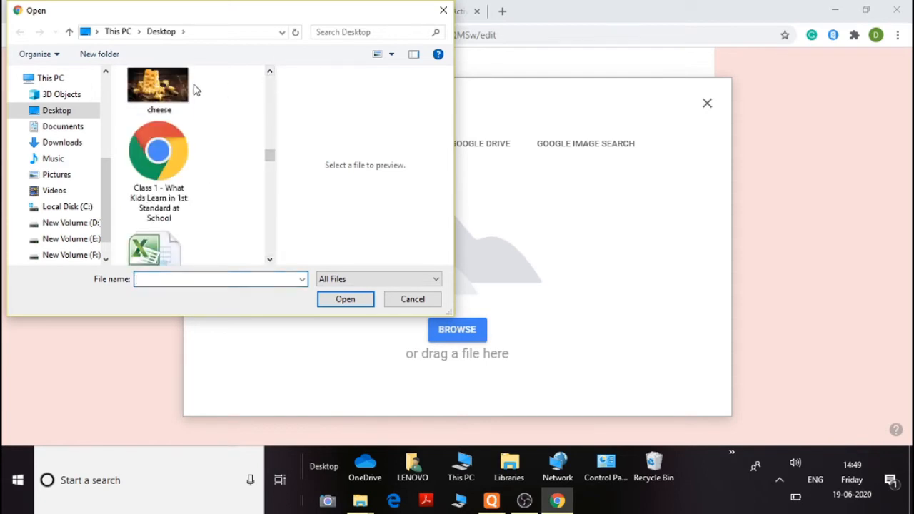
click(187, 90)
click(333, 299)
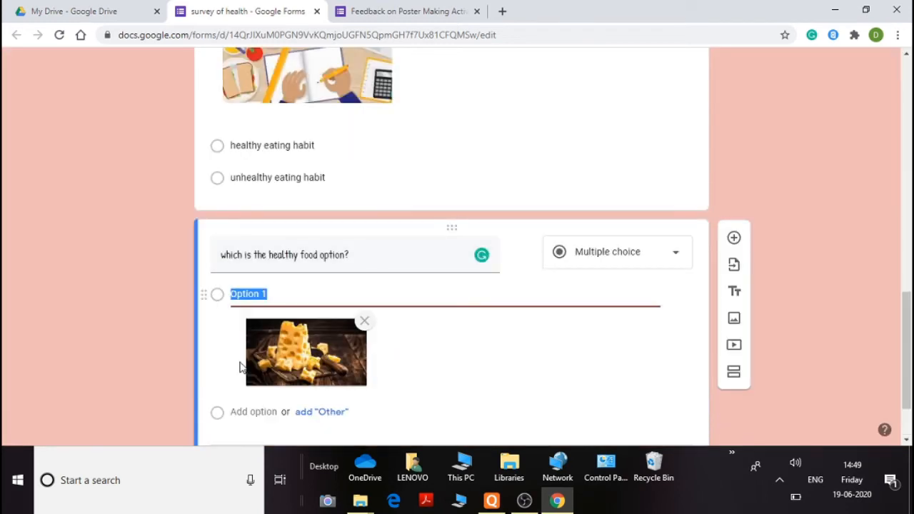
Add a second option and upload the Desktop image "milk" to it
scroll(245, 402, down, 1)
click(255, 324)
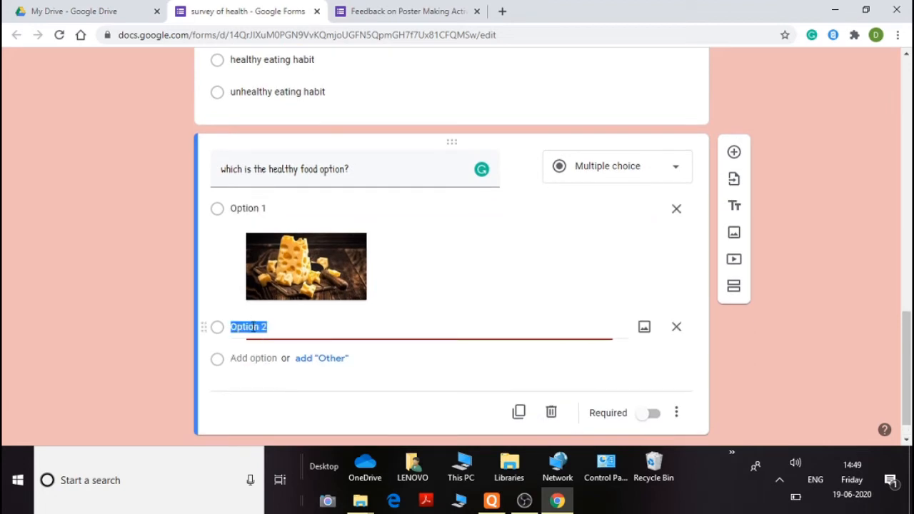
click(644, 327)
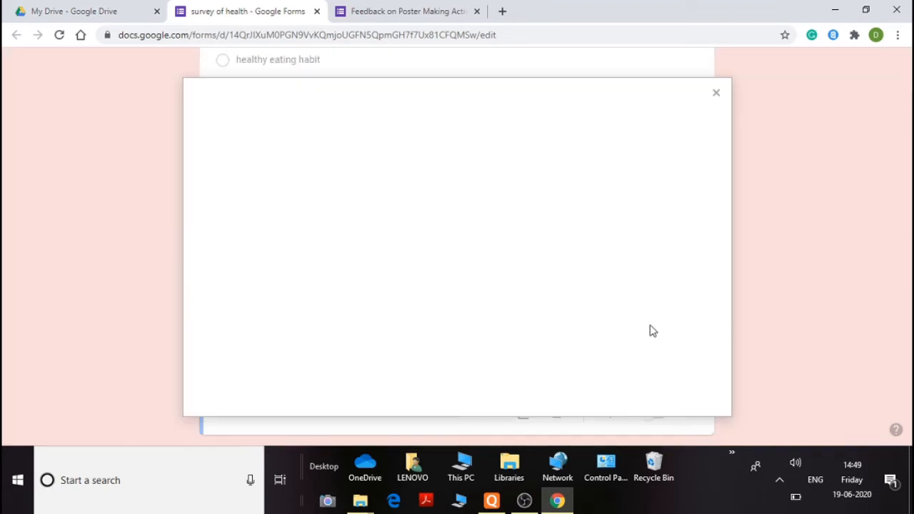
click(457, 330)
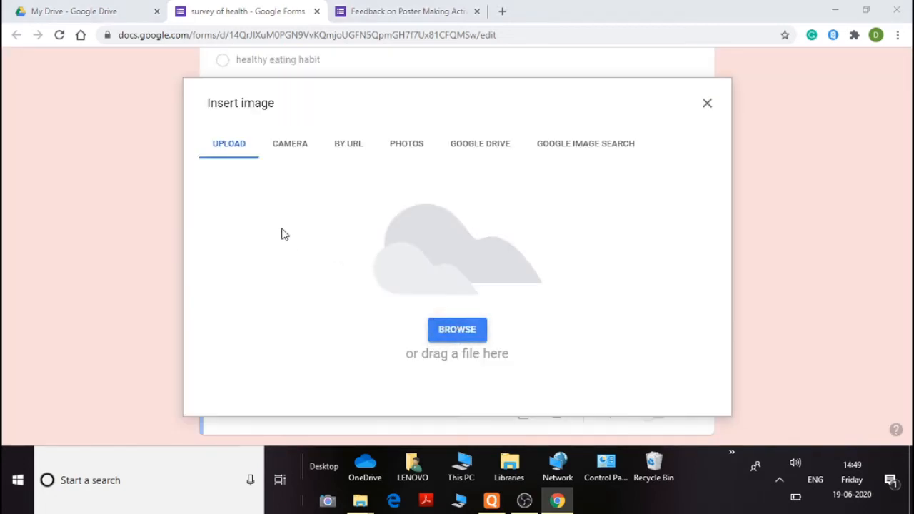
scroll(270, 259, down, 10)
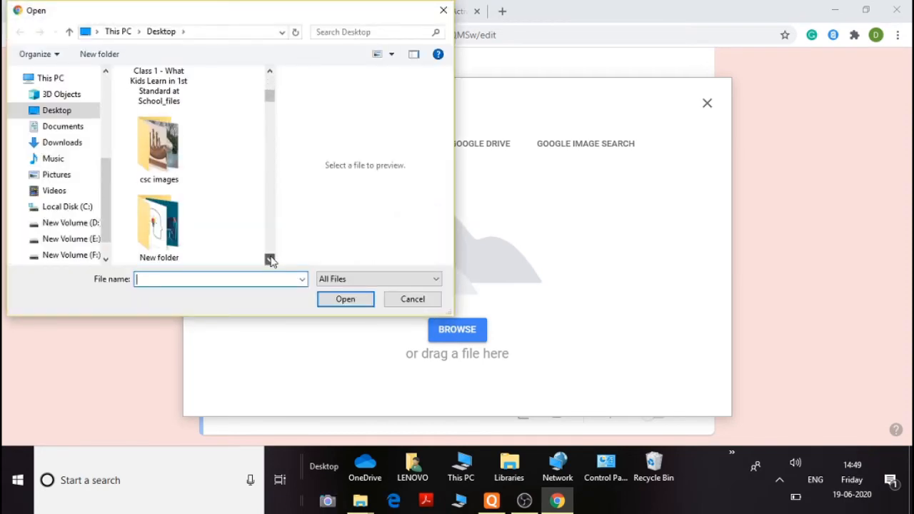
scroll(270, 259, down, 10)
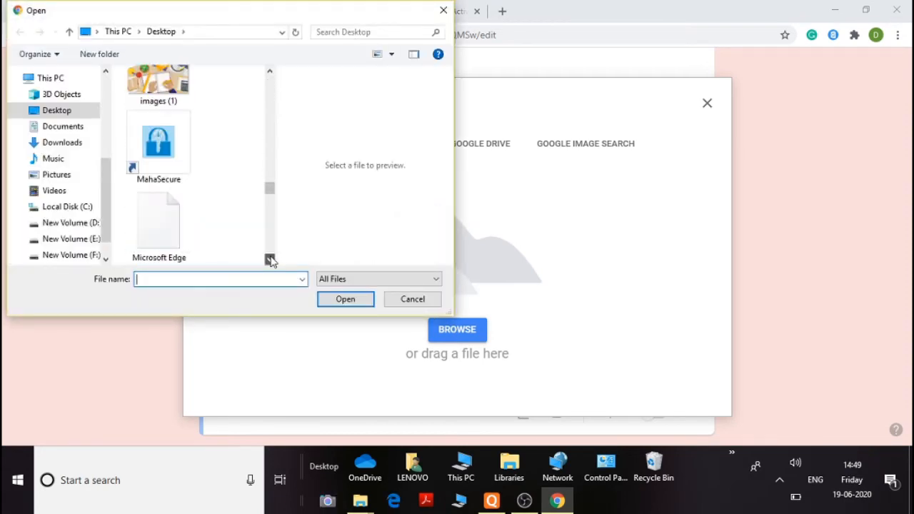
click(177, 225)
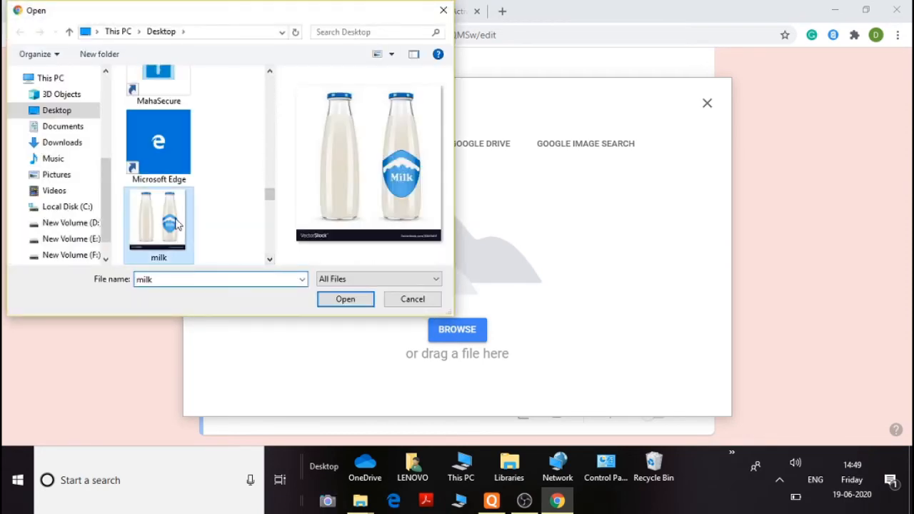
click(353, 301)
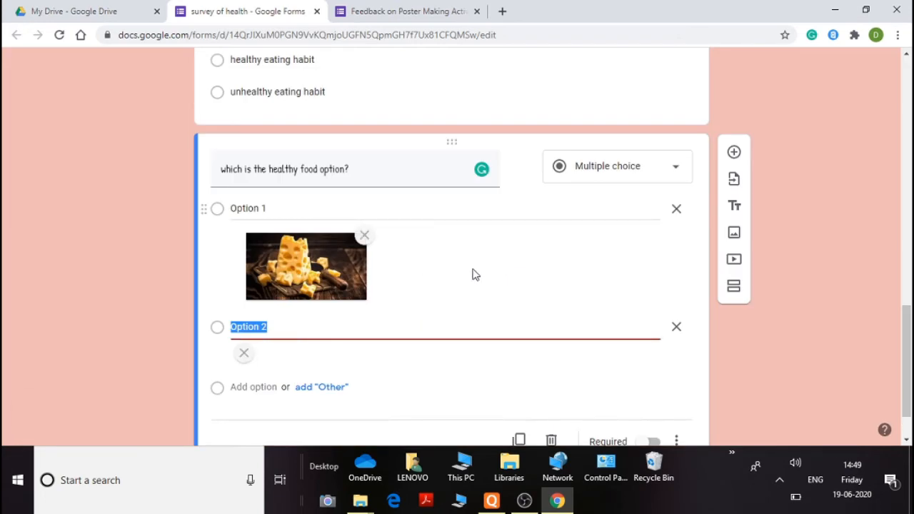
Add another question and set its type to Checkboxes
scroll(431, 265, down, 1)
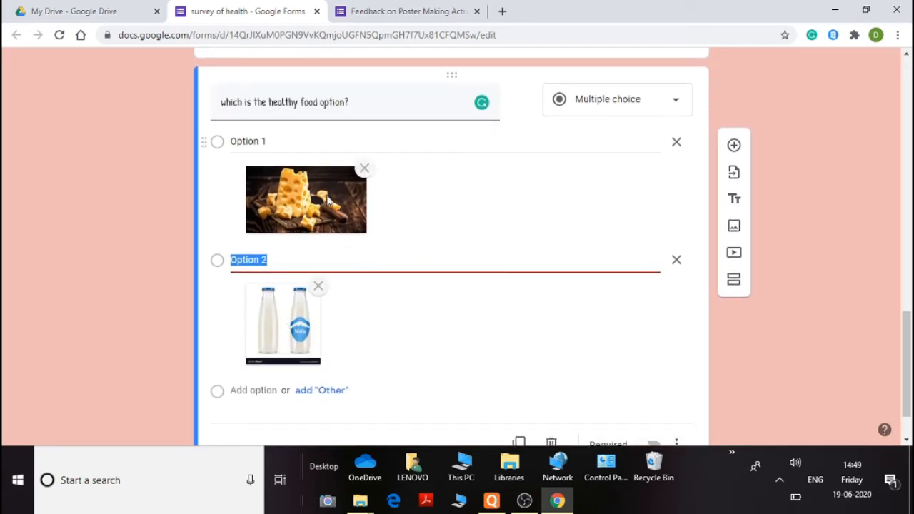
scroll(379, 298, down, 1)
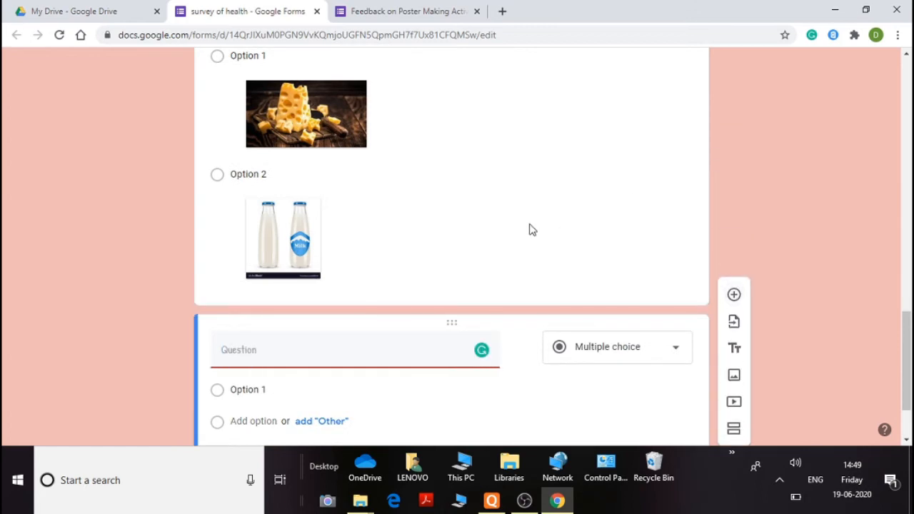
click(624, 257)
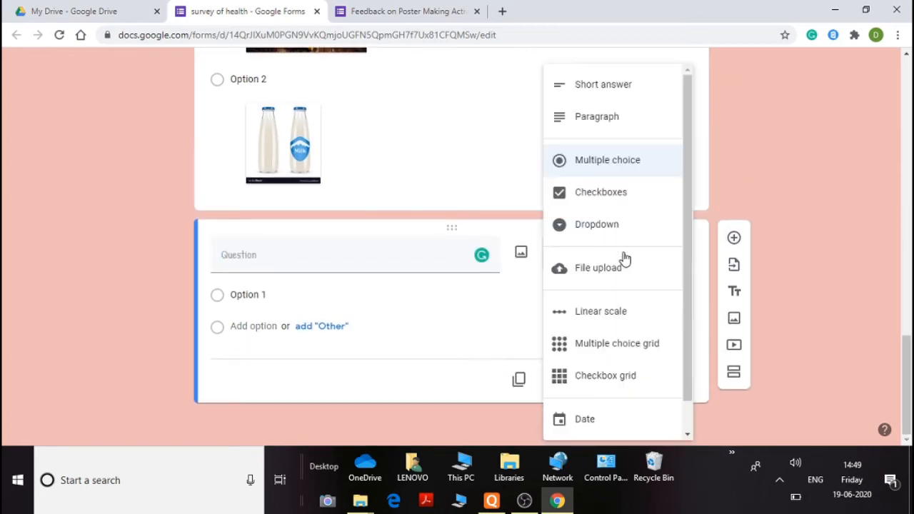
click(593, 198)
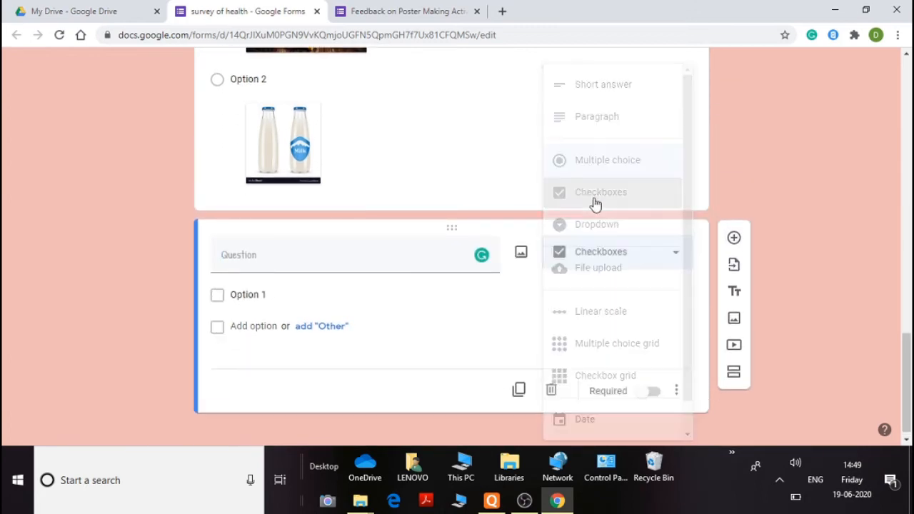
Title the checkbox question "what are the healthy food options?"
click(305, 261)
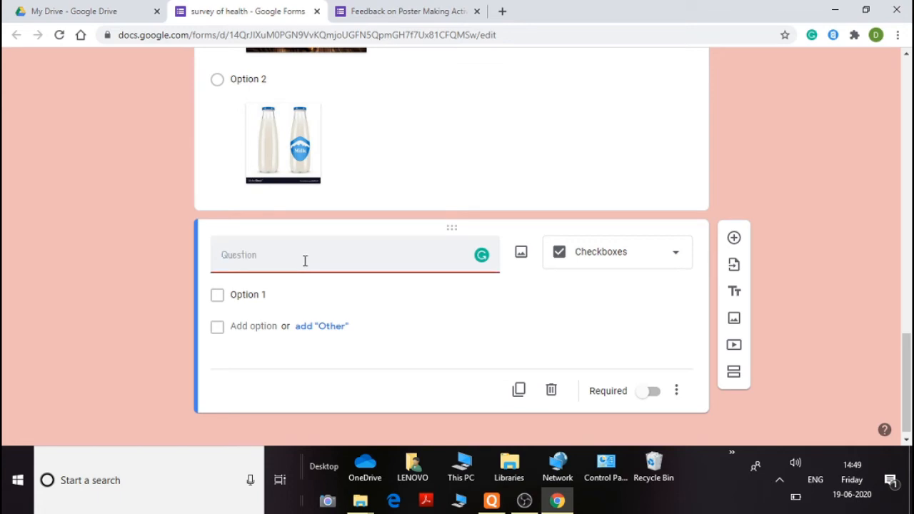
text(What are the healthy foo)
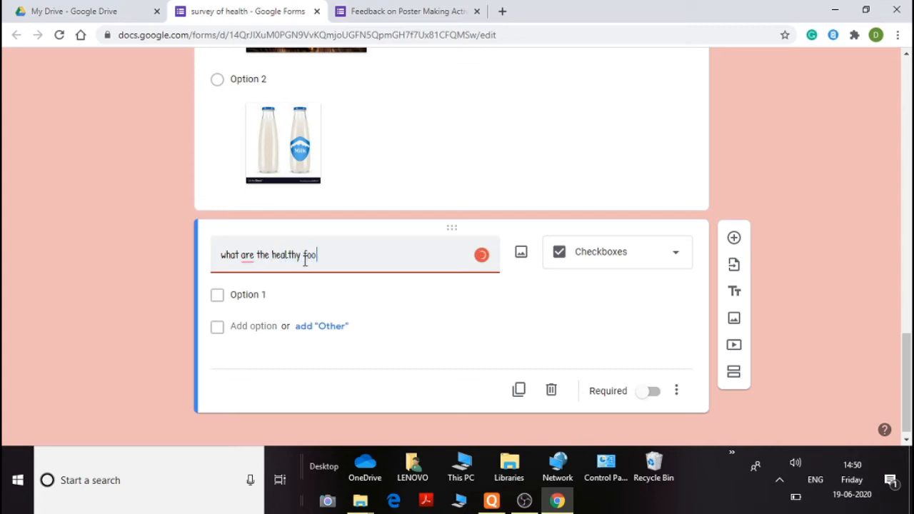
text(d options?)
Add the options milk, cheese, fruits, vegetables and burger to the checkbox question
click(252, 295)
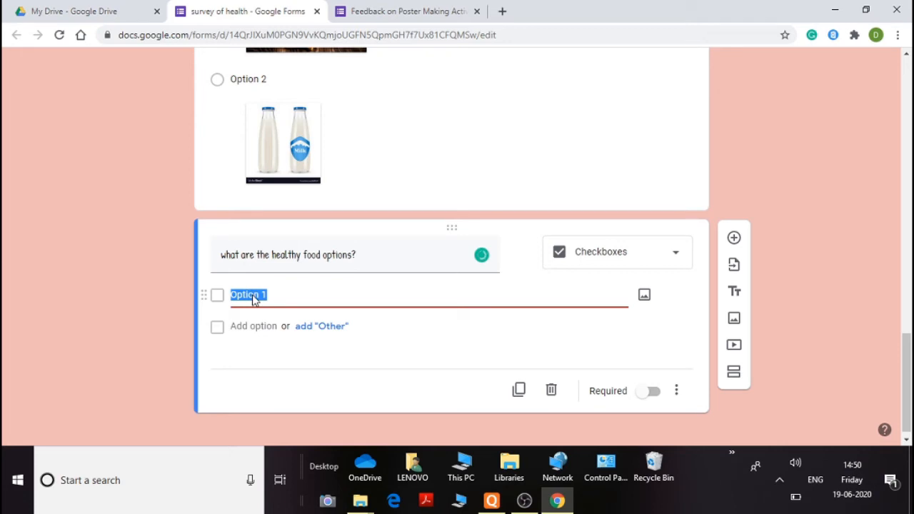
text(milk)
click(259, 325)
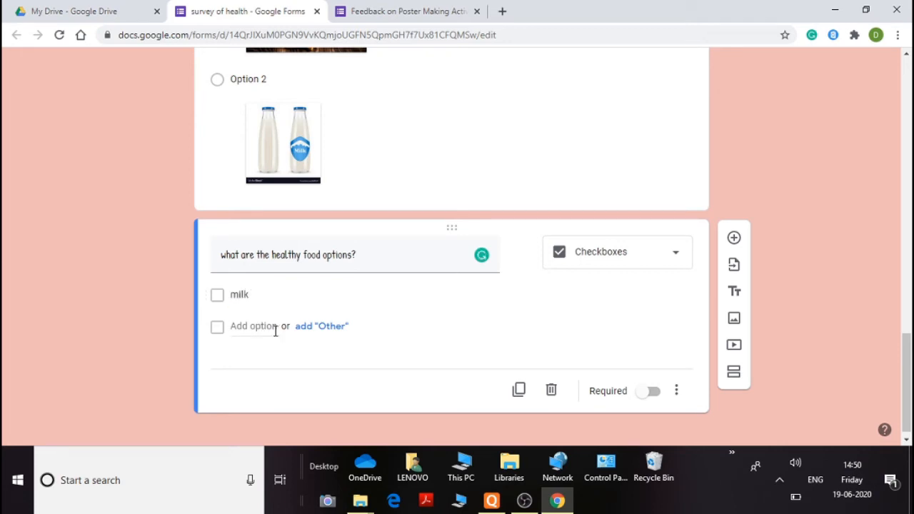
click(275, 327)
text(chee)
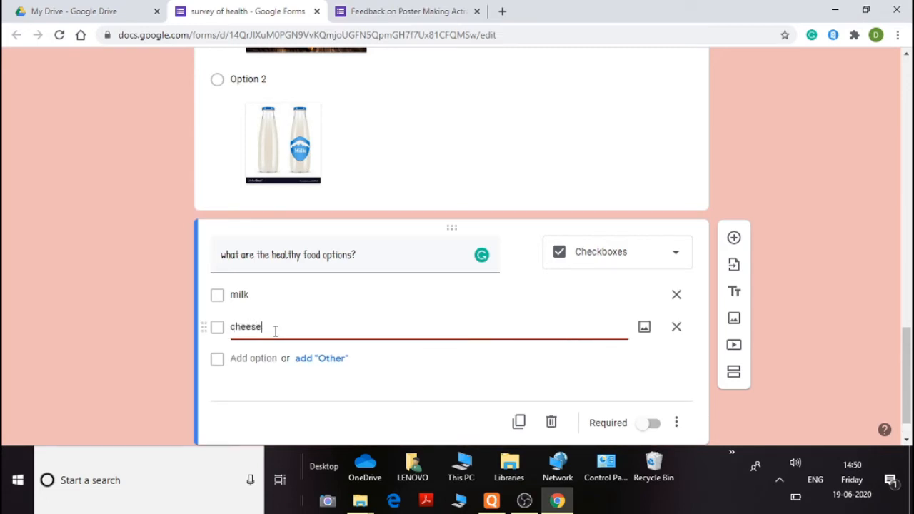
text(se)
click(247, 358)
text(f)
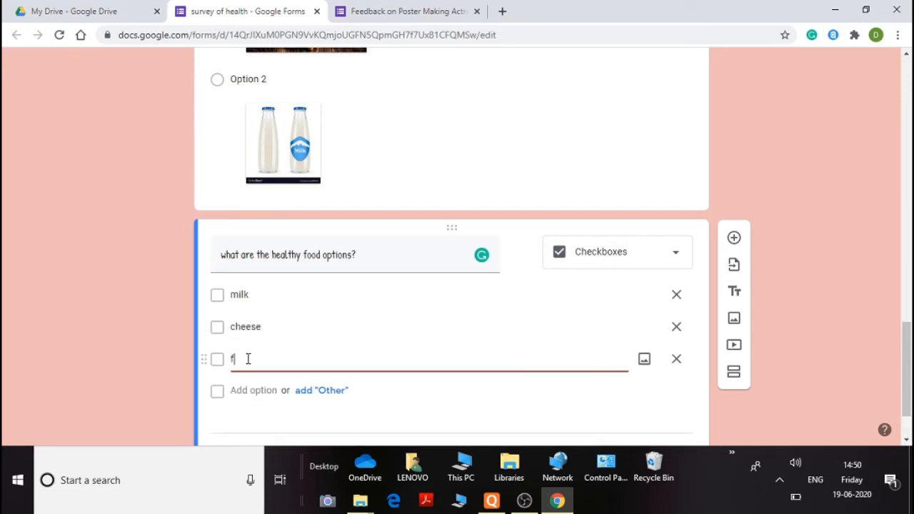
text(ruits)
click(245, 390)
text(ve)
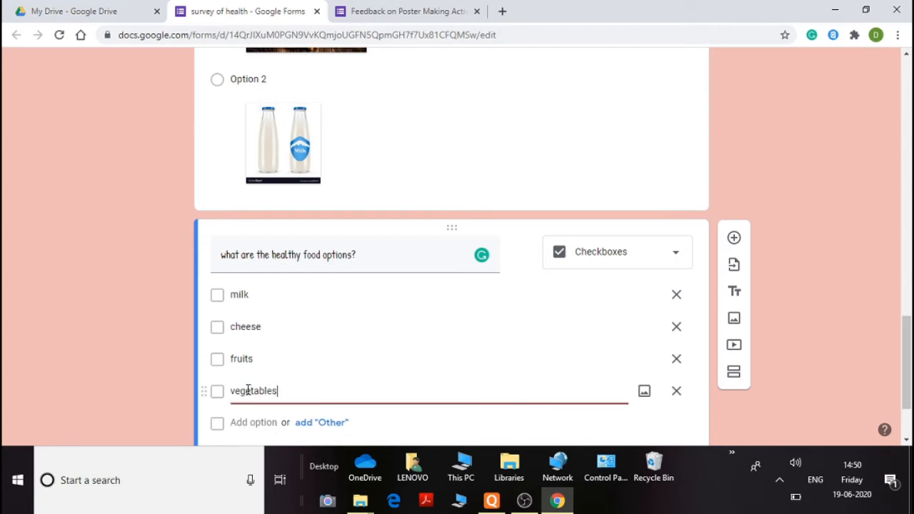
text(getables)
scroll(248, 389, down, 1)
click(247, 355)
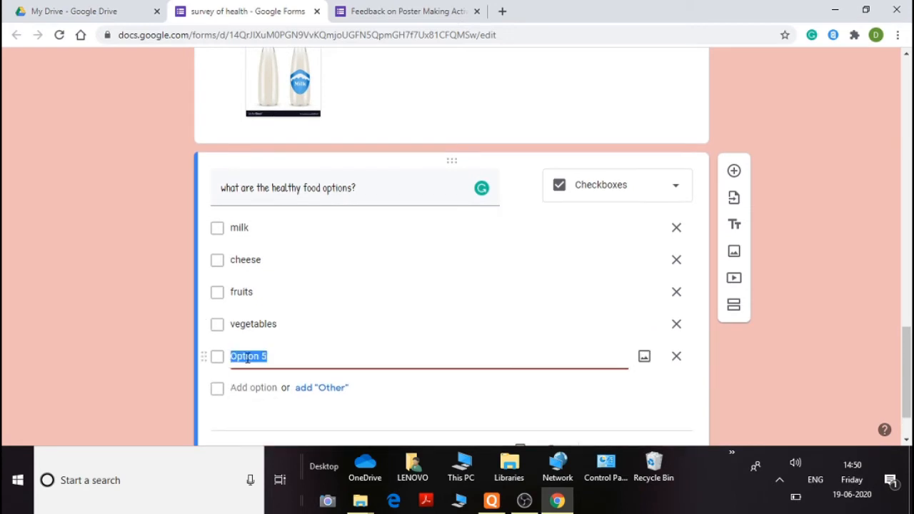
text(burger)
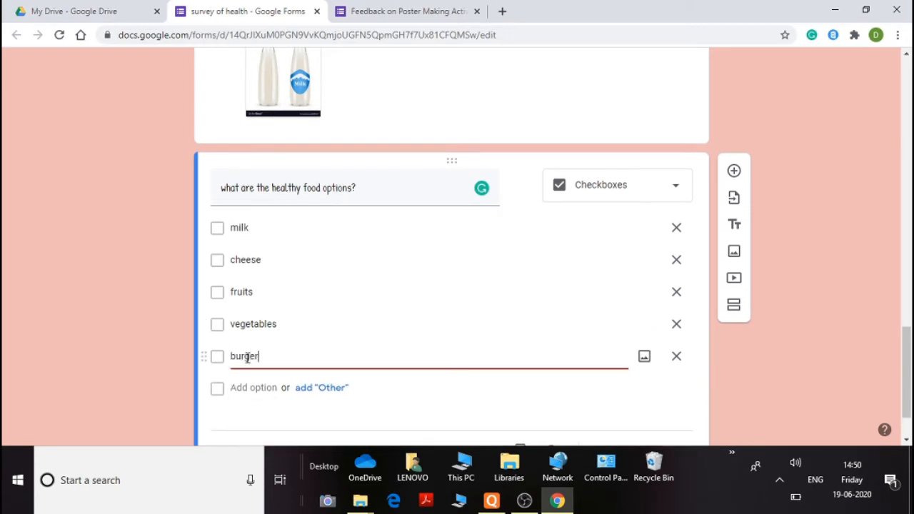
click(758, 349)
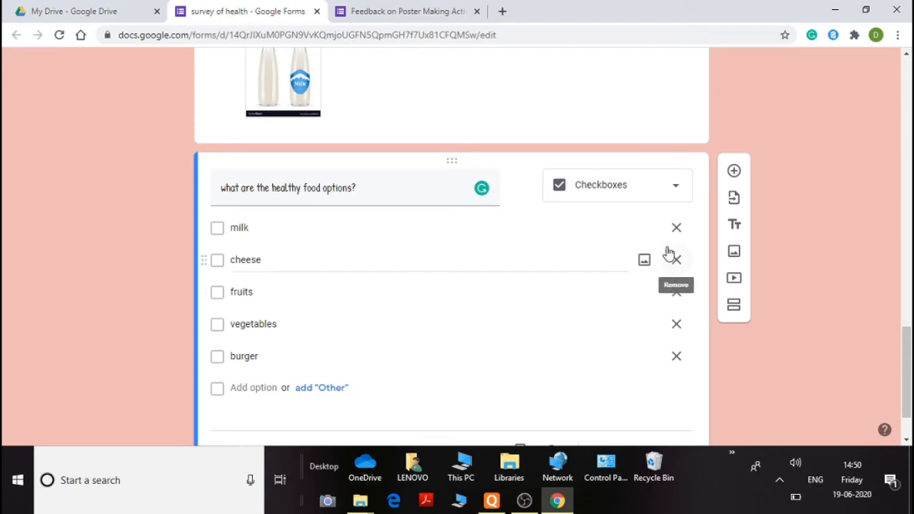
scroll(553, 261, down, 1)
scroll(555, 257, up, 20)
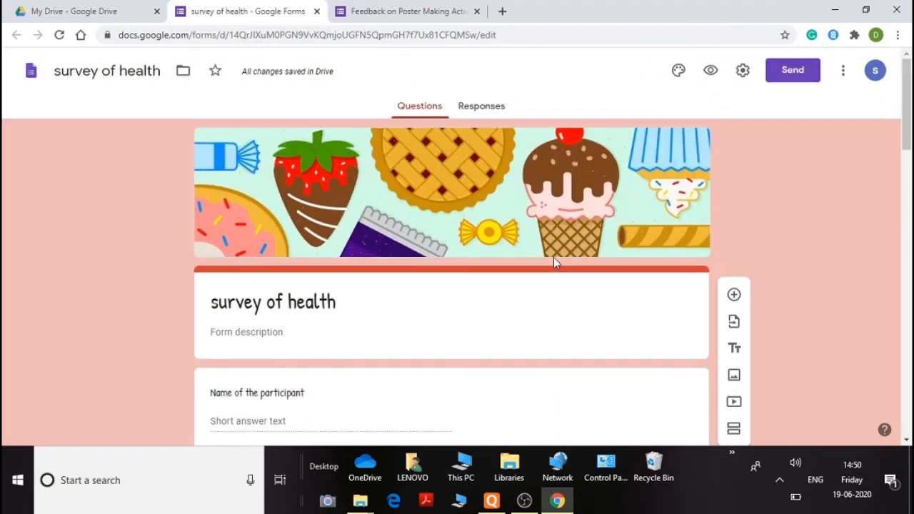
Preview the survey of health form and scroll through all of its questions before returning to the editor
click(710, 70)
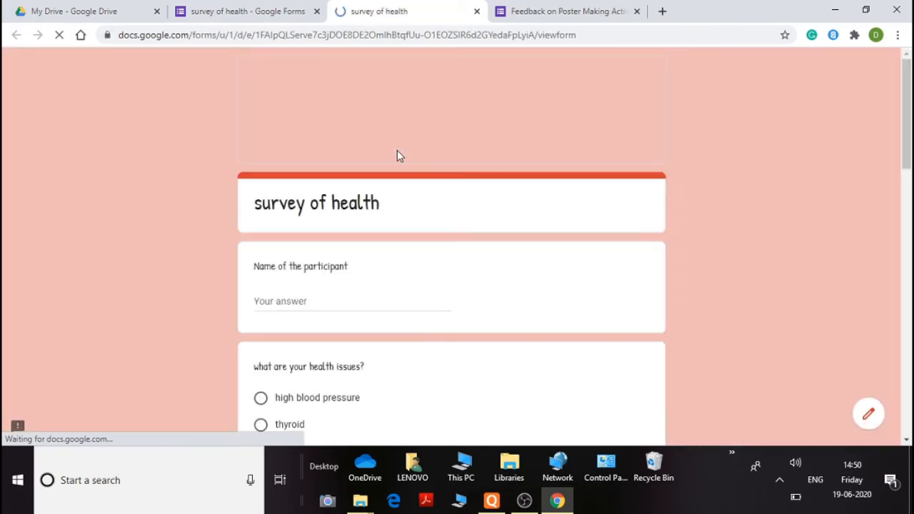
scroll(344, 121, down, 1)
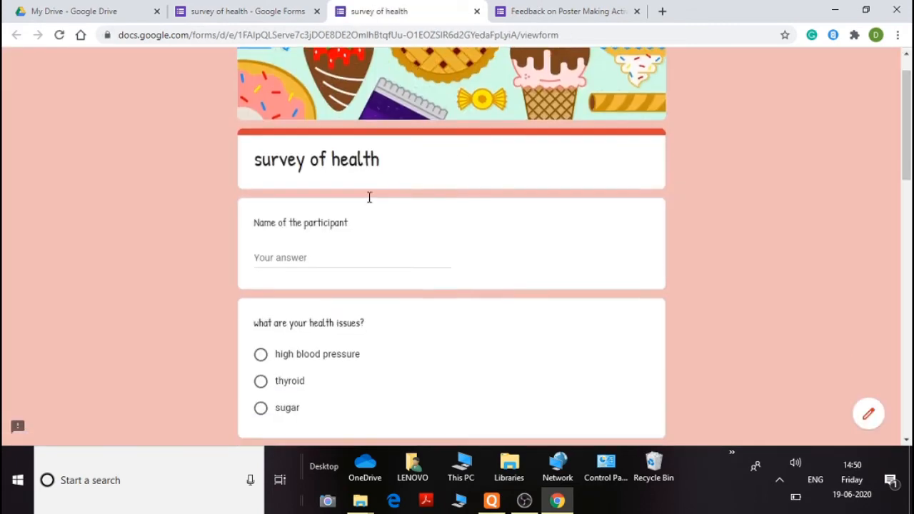
scroll(339, 184, down, 1)
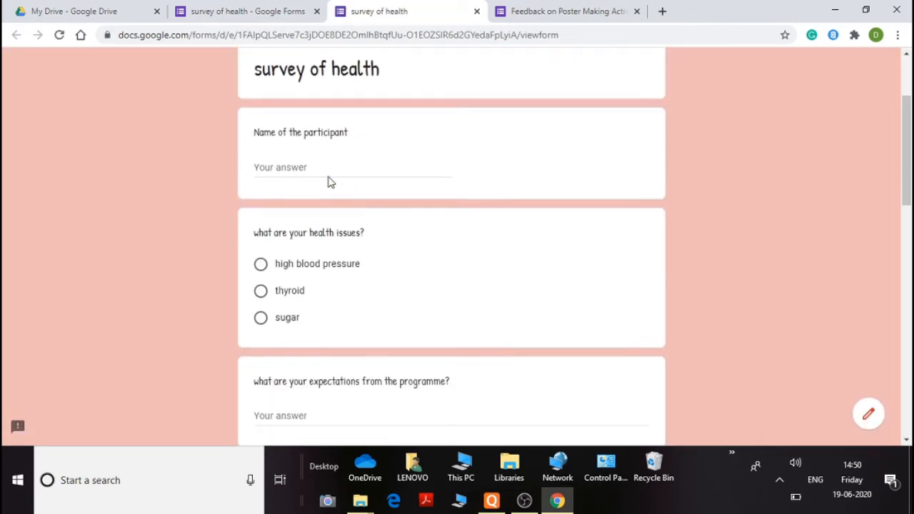
scroll(379, 168, down, 1)
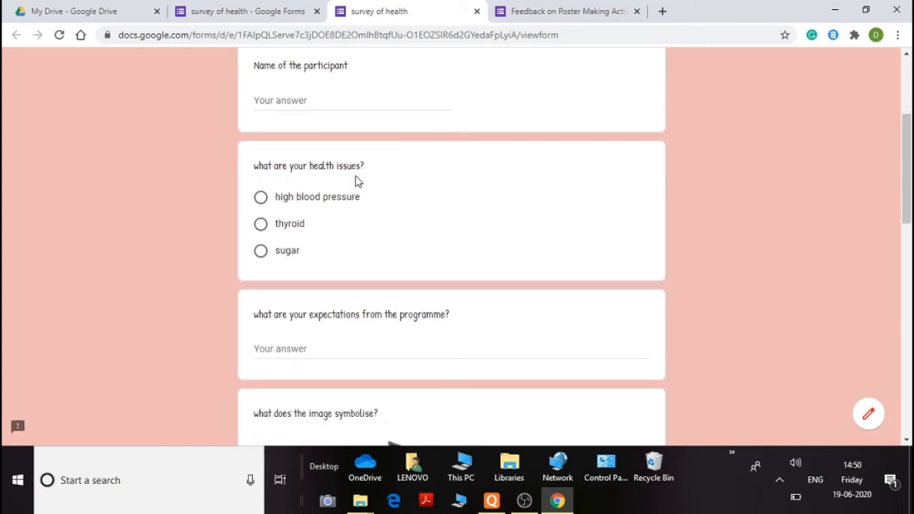
scroll(337, 228, down, 1)
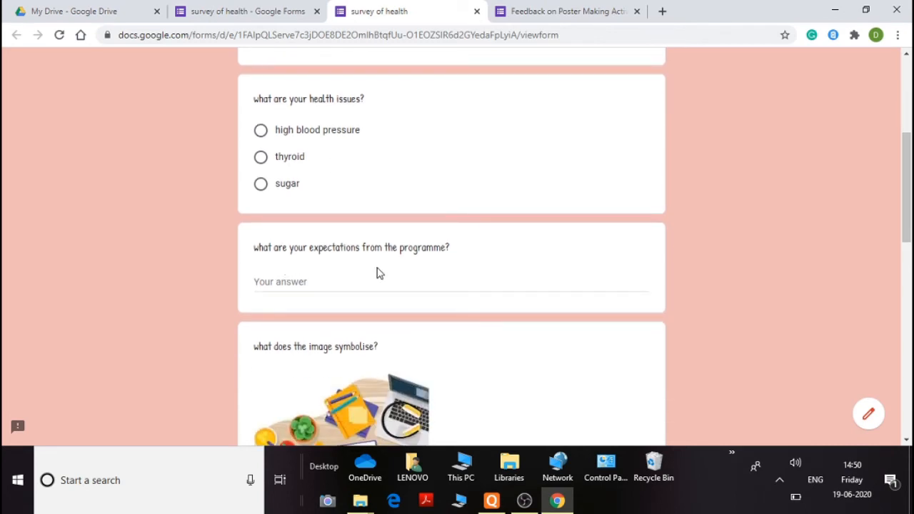
scroll(386, 266, down, 1)
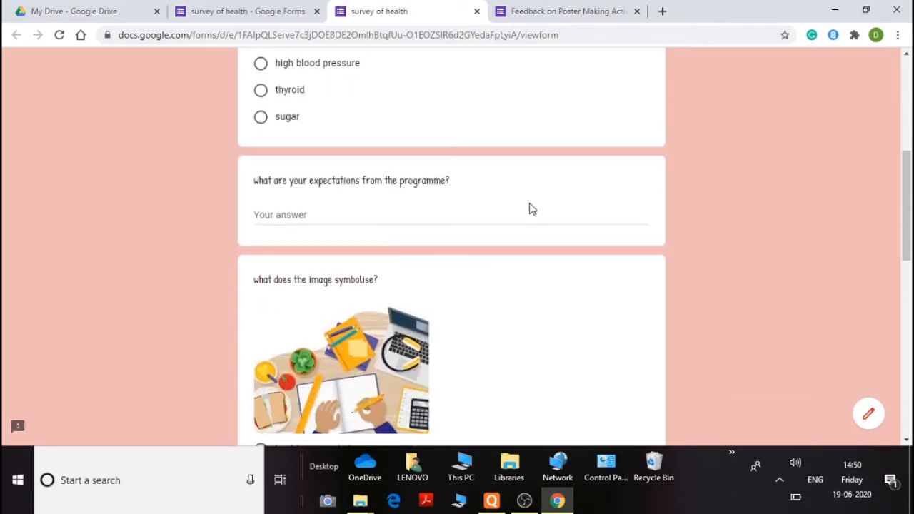
scroll(464, 201, down, 3)
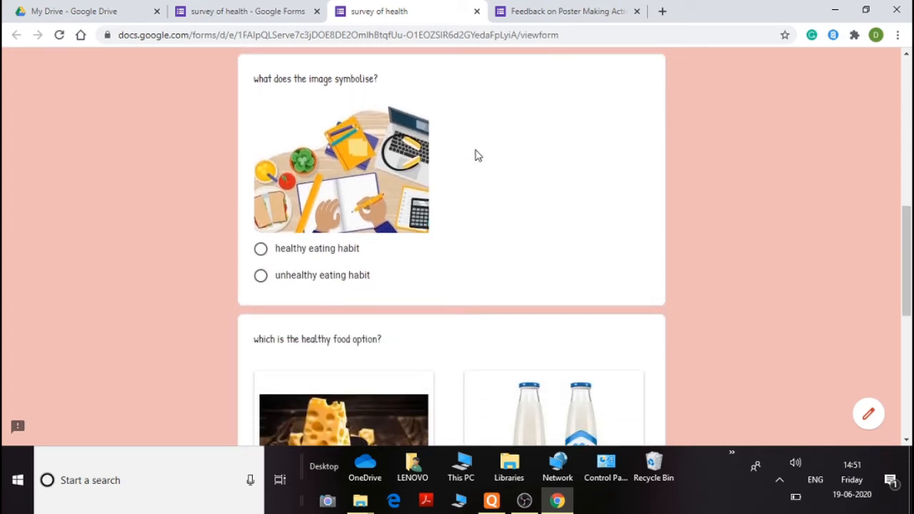
scroll(465, 175, down, 1)
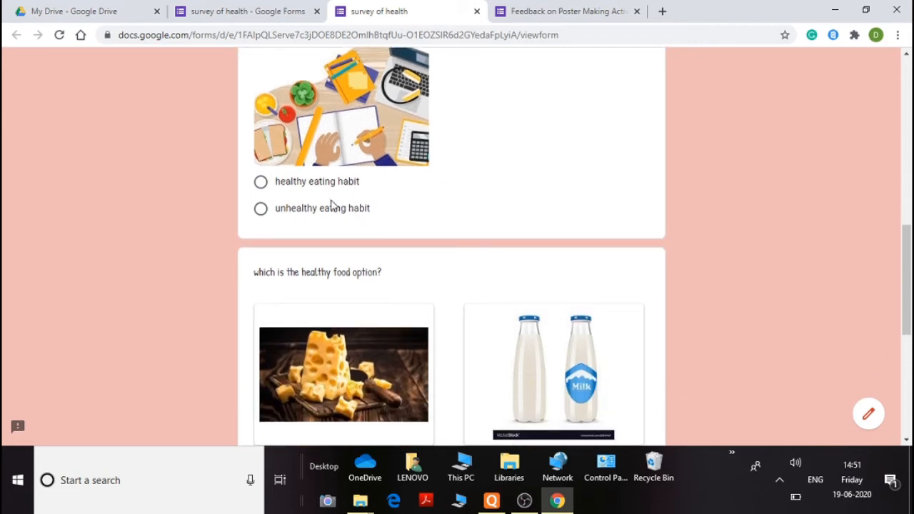
scroll(488, 236, down, 2)
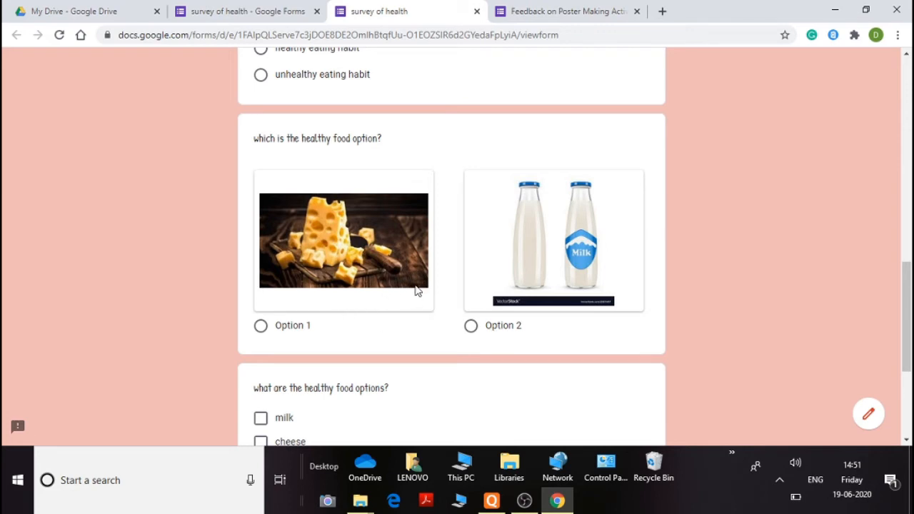
scroll(416, 291, down, 3)
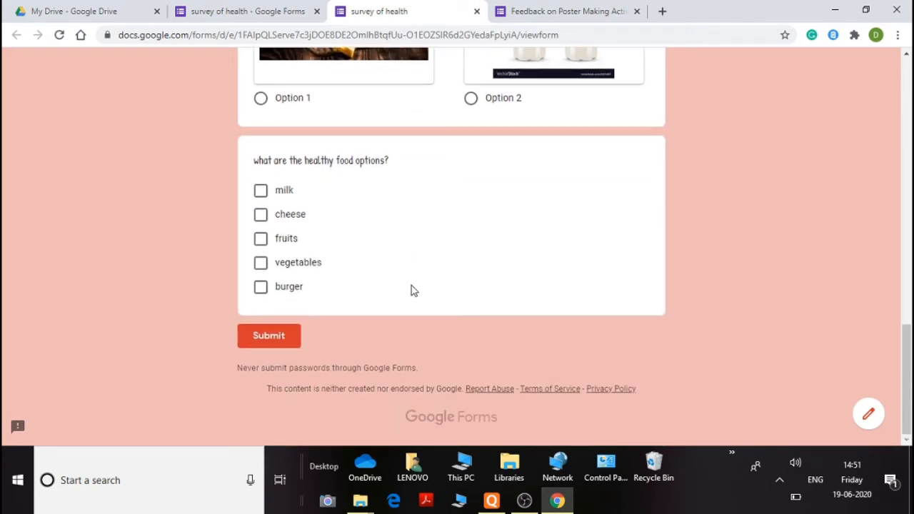
scroll(411, 290, up, 10)
scroll(411, 290, up, 2)
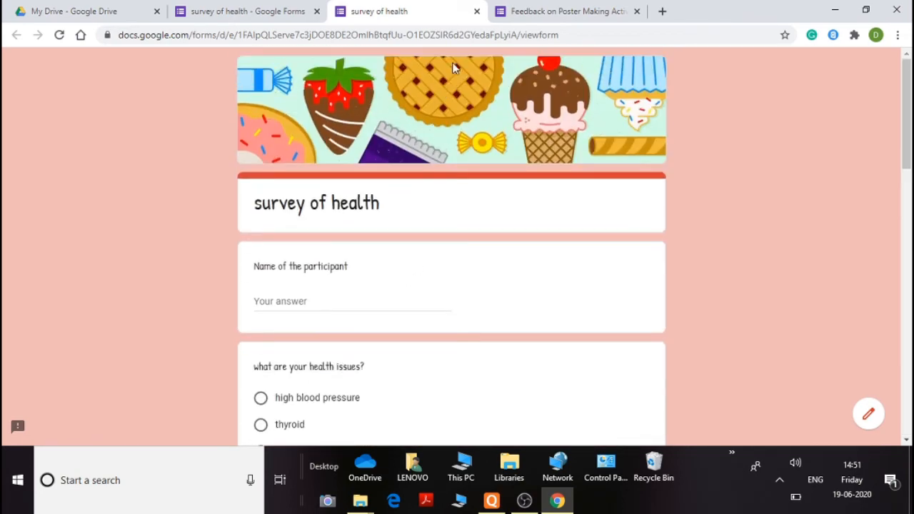
click(476, 12)
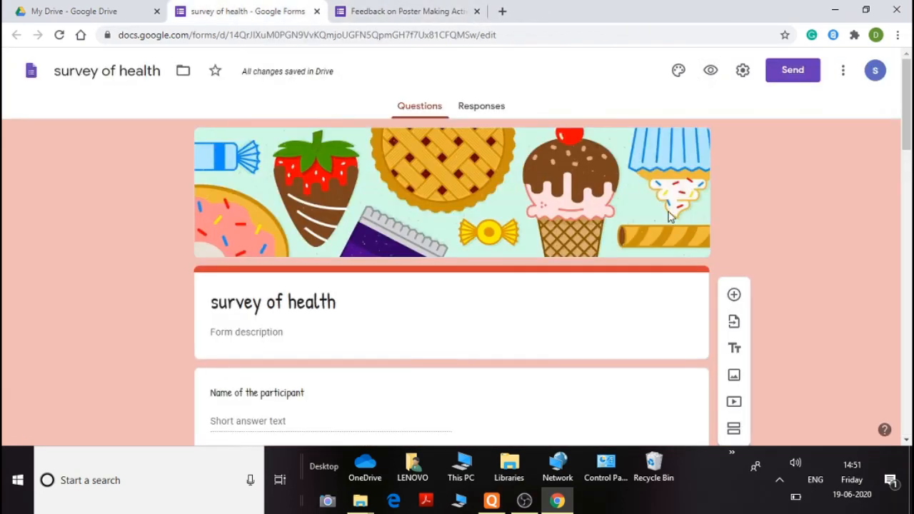
Open the send dialog and enter the recipient's e-mail address in the To field
click(793, 74)
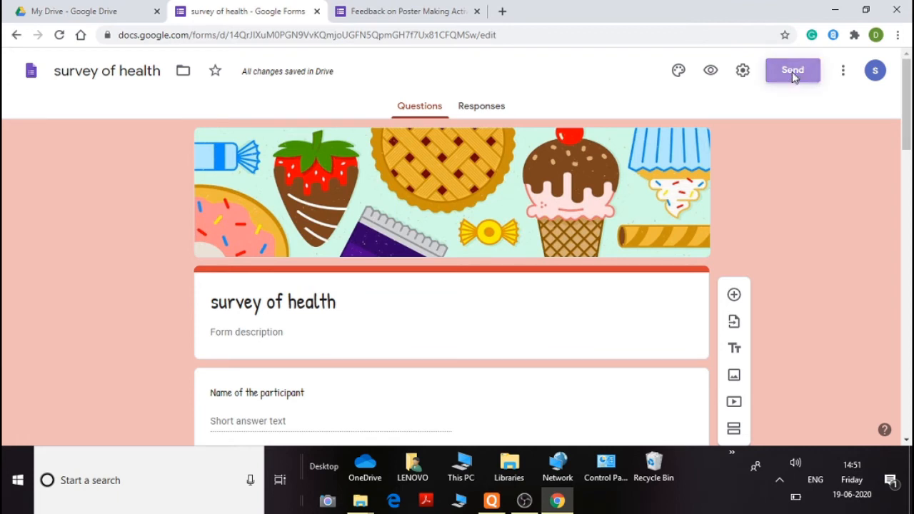
click(74, 209)
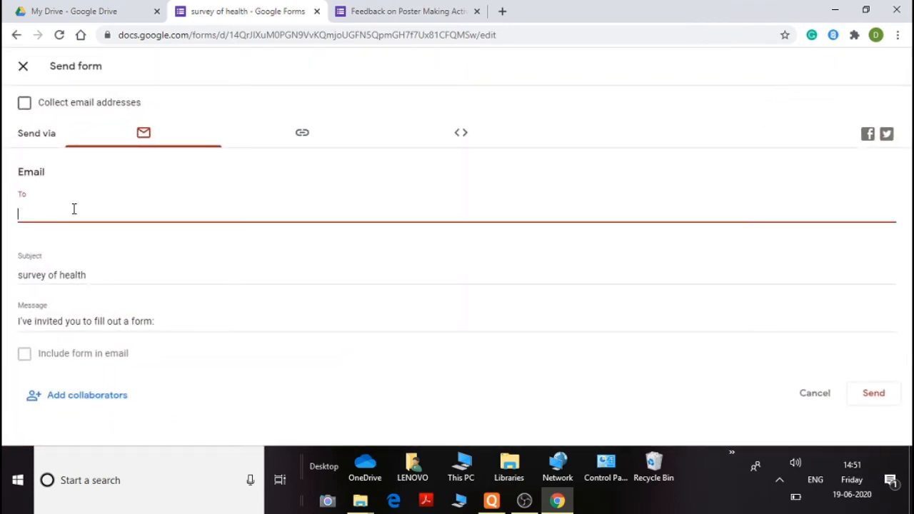
text(shra)
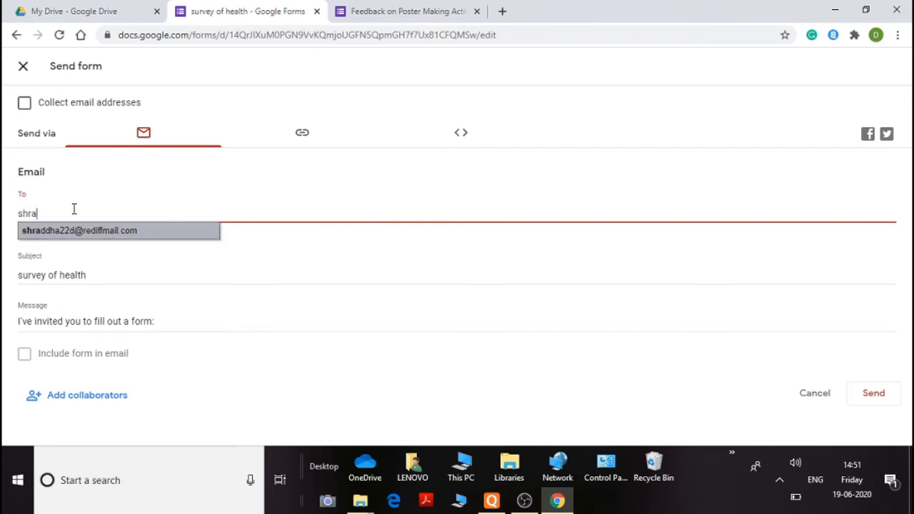
click(136, 231)
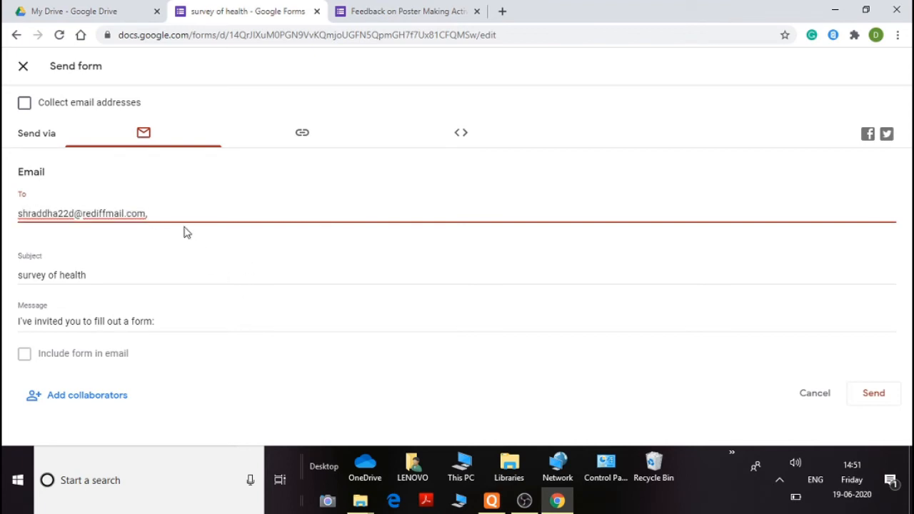
Copy the form's shareable link and return to the form editor
click(300, 135)
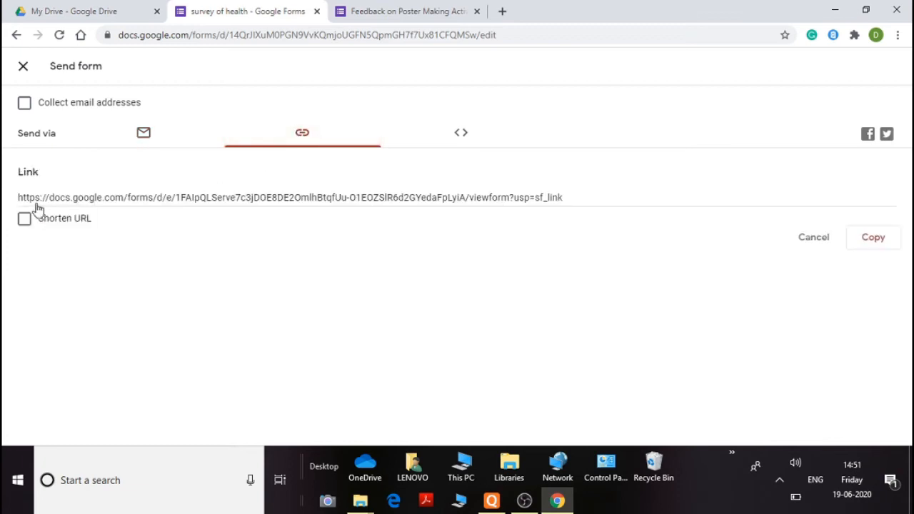
click(869, 241)
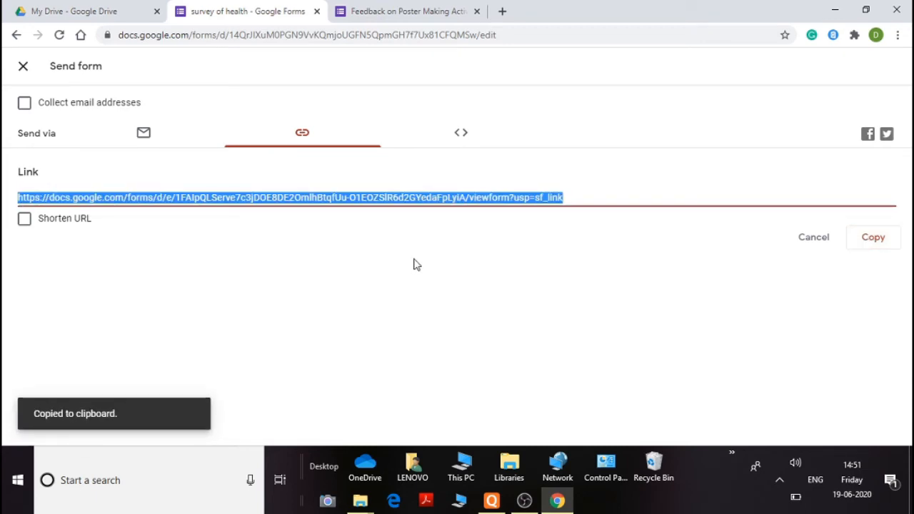
click(16, 36)
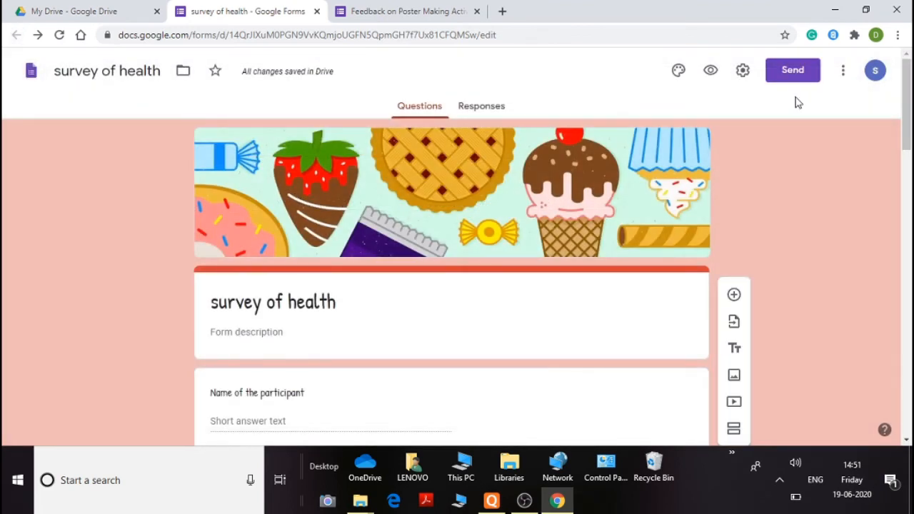
Switch to the Feedback on Poster Making Activity form and review the summary charts of its responses
scroll(720, 188, down, 1)
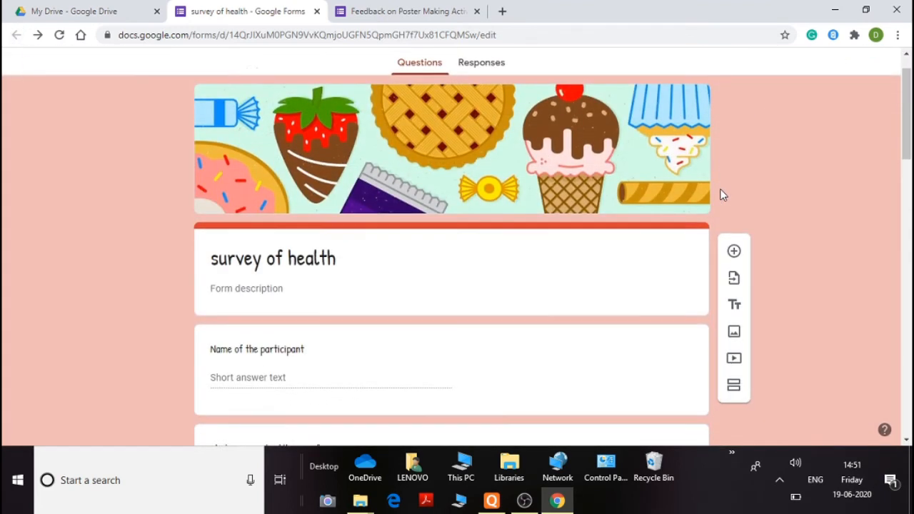
scroll(720, 189, up, 1)
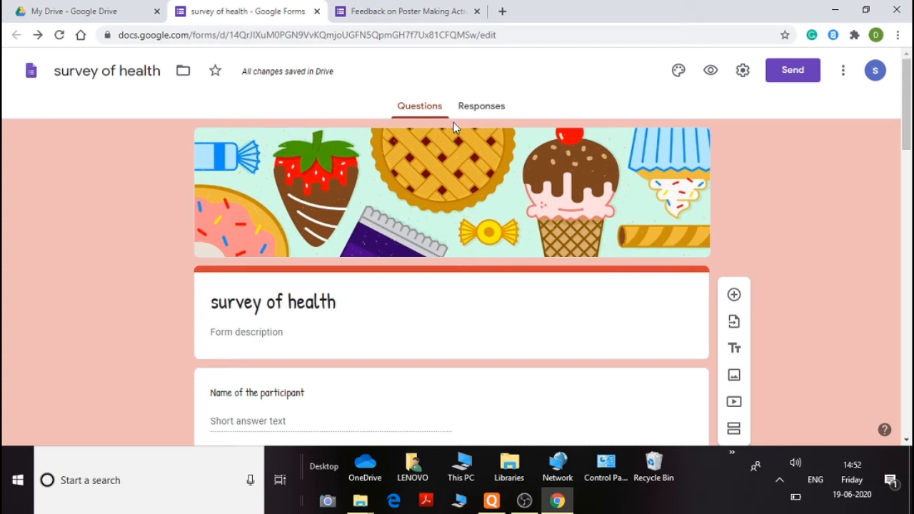
click(385, 14)
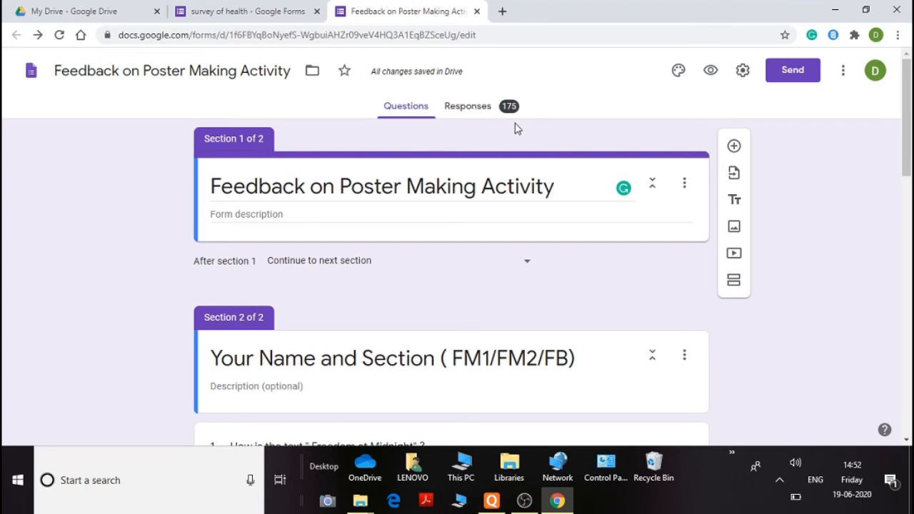
scroll(445, 112, down, 3)
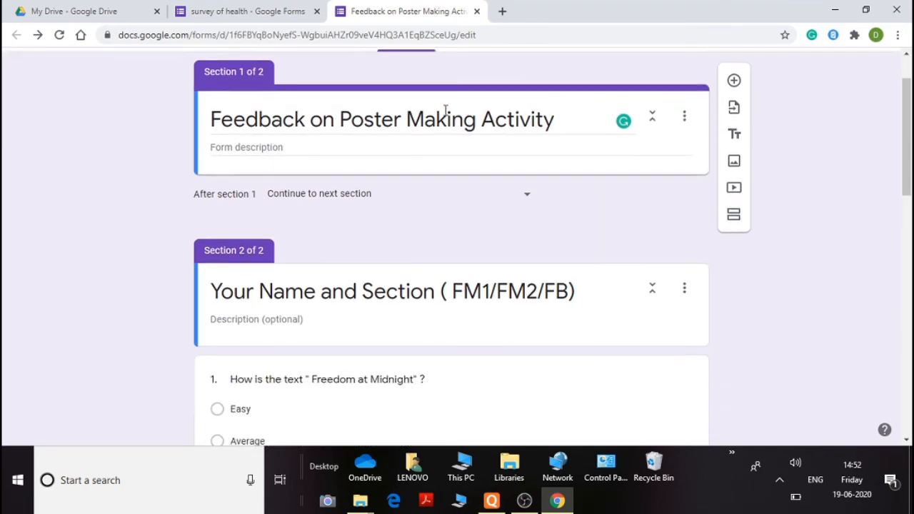
scroll(445, 113, up, 3)
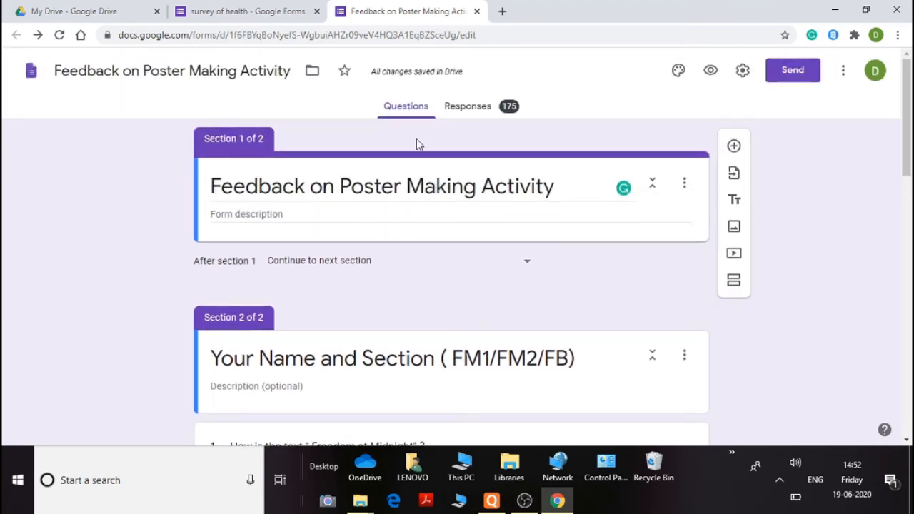
click(470, 114)
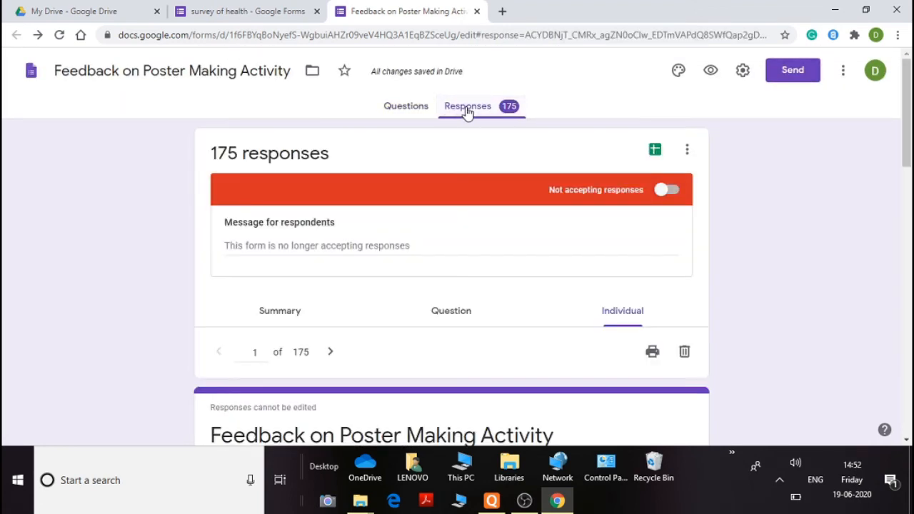
click(265, 318)
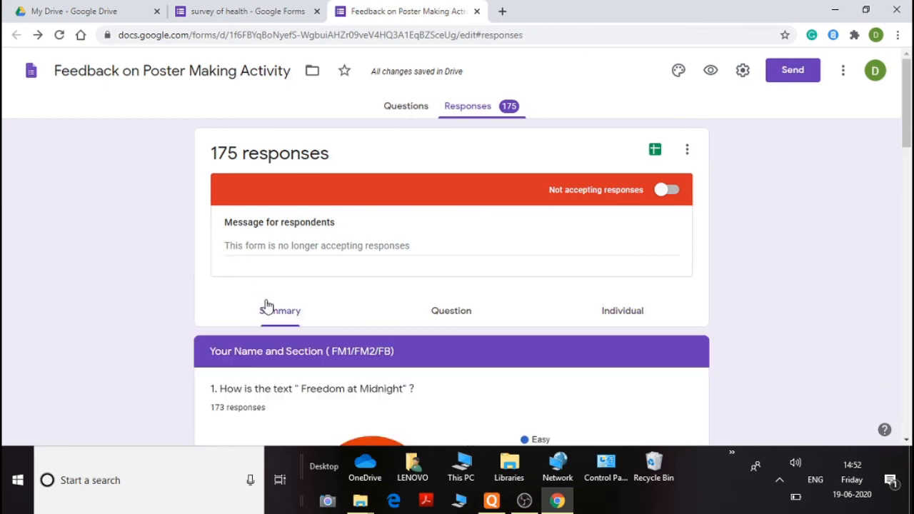
scroll(263, 302, down, 3)
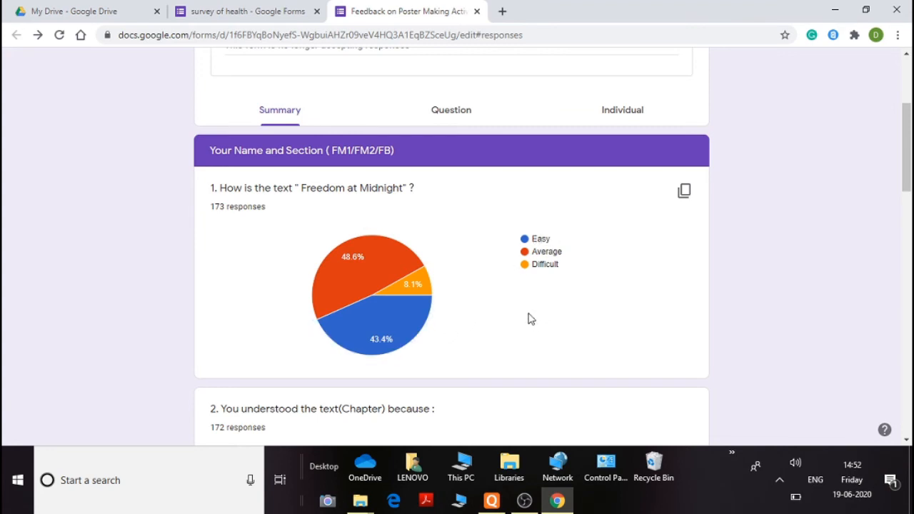
scroll(441, 253, down, 3)
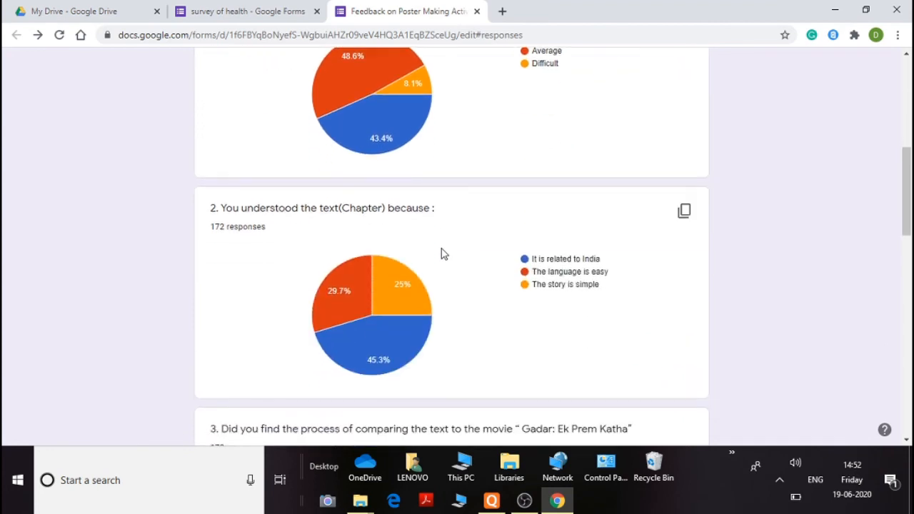
scroll(441, 254, down, 2)
scroll(440, 253, down, 1)
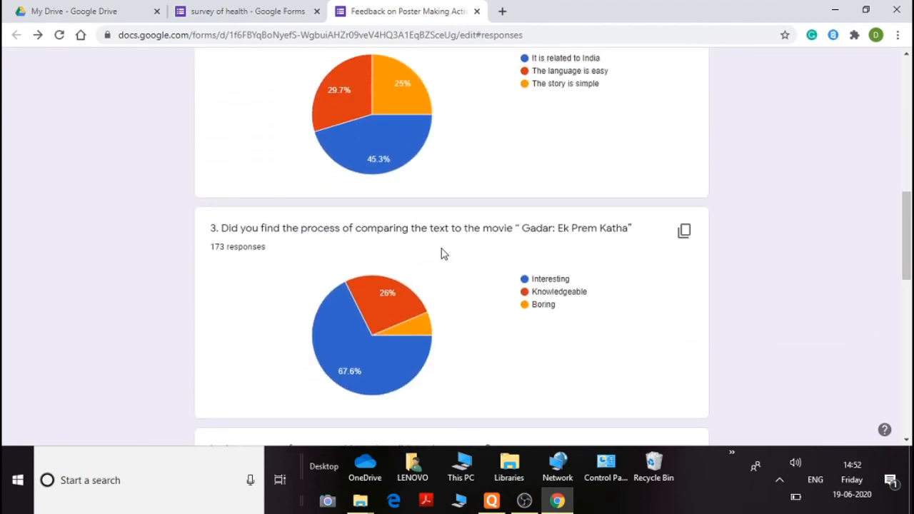
scroll(441, 254, down, 2)
scroll(441, 253, up, 6)
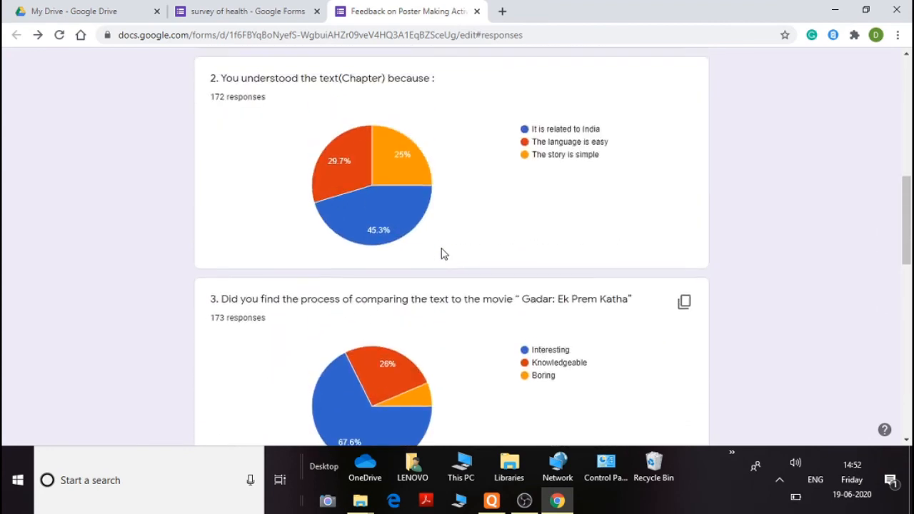
scroll(441, 253, up, 2)
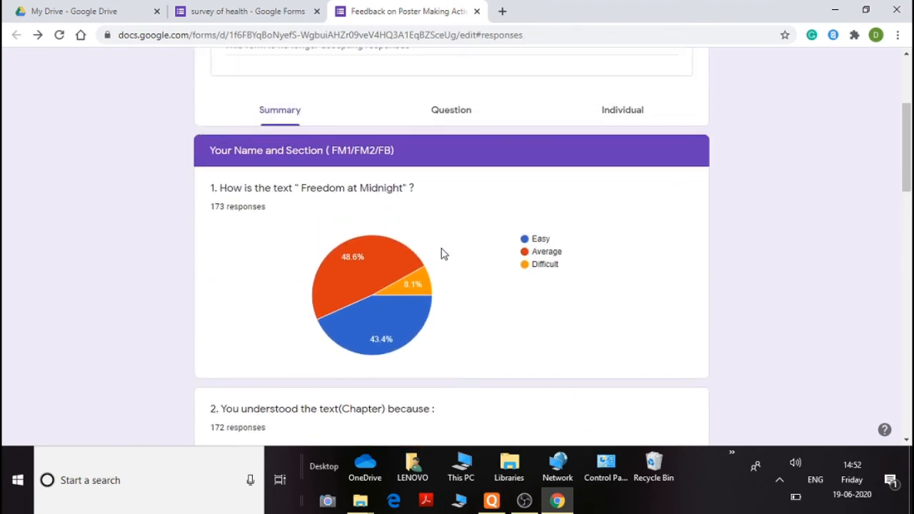
scroll(422, 262, up, 2)
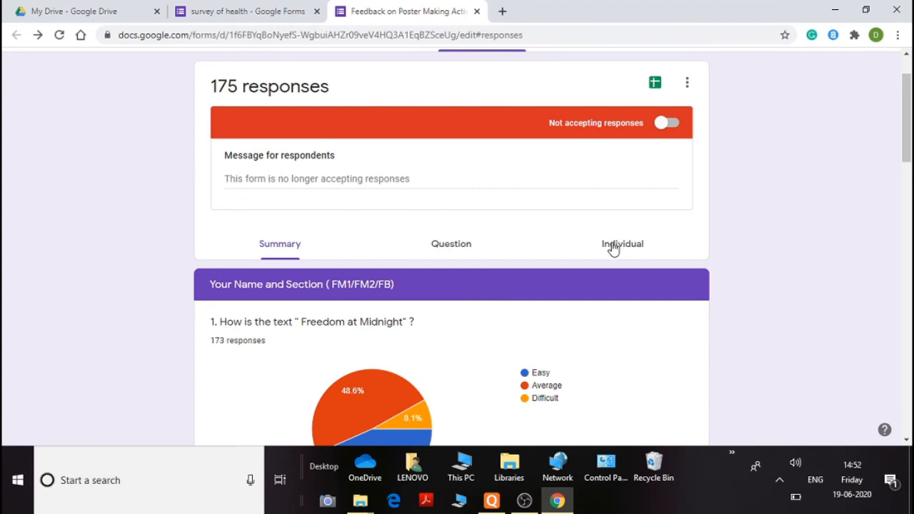
Browse the form's individual responses, stepping forward one response at a time
click(611, 246)
scroll(399, 253, down, 4)
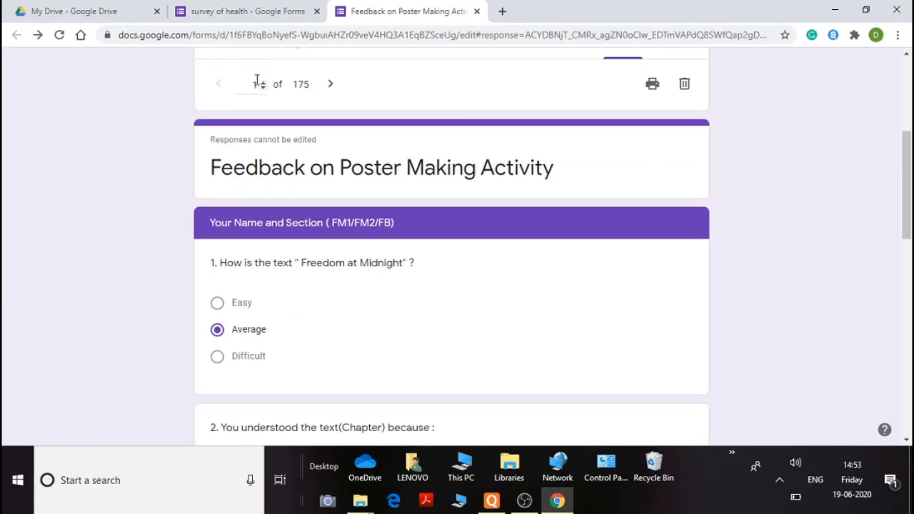
scroll(263, 106, up, 1)
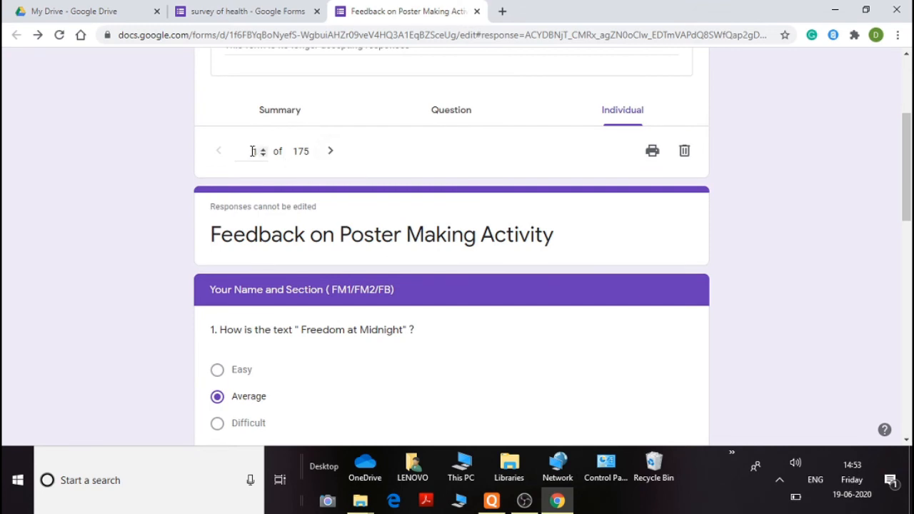
click(331, 151)
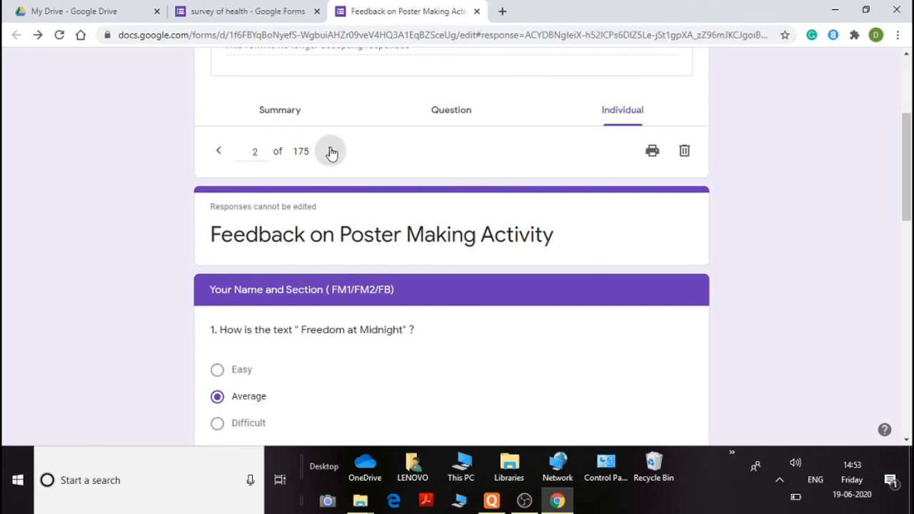
click(332, 153)
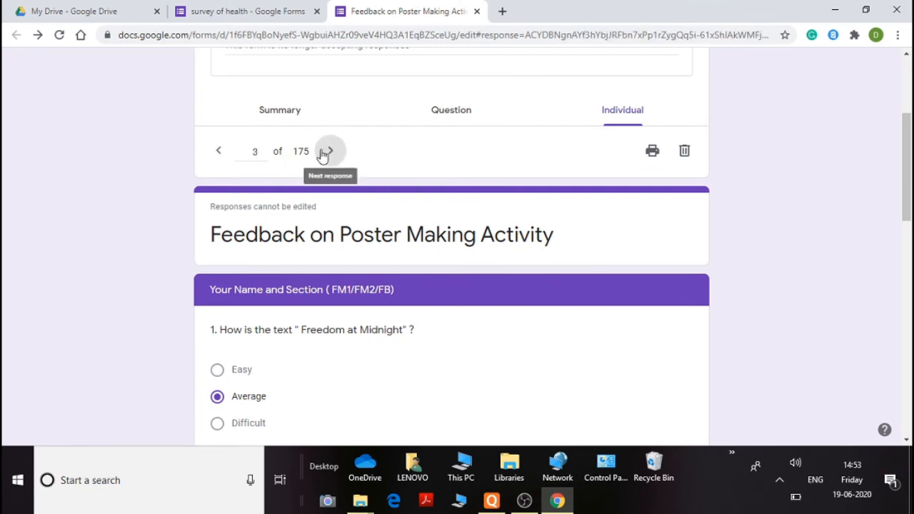
Advance to the fourth individual response of the Feedback on Poster Making Activity form
click(332, 154)
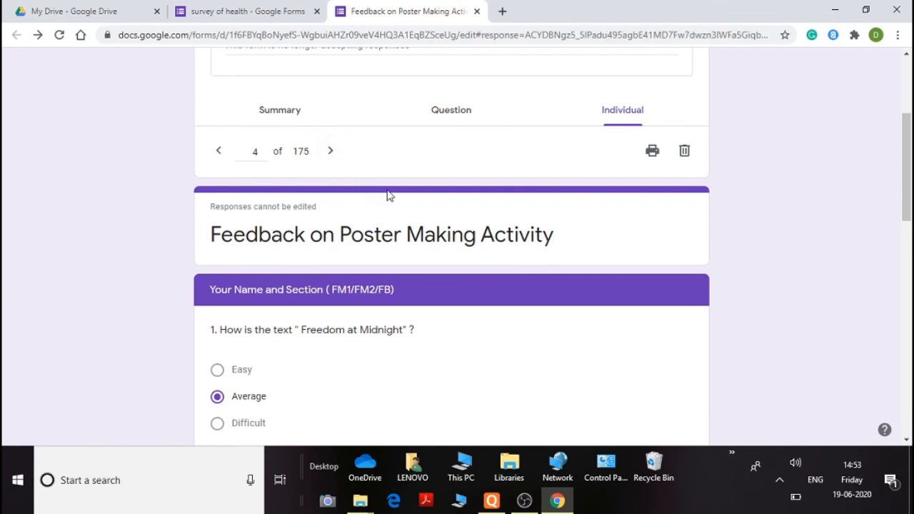
scroll(402, 214, down, 3)
scroll(398, 216, up, 2)
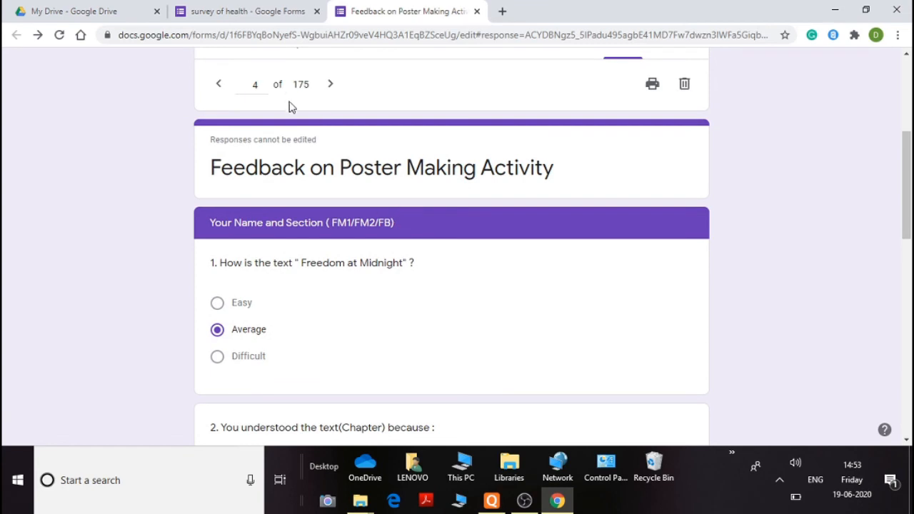
scroll(379, 161, up, 2)
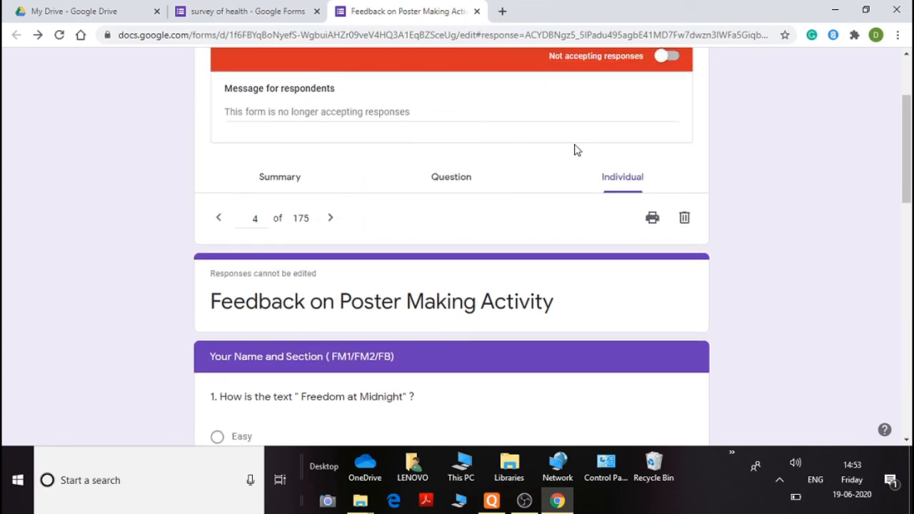
scroll(573, 148, up, 2)
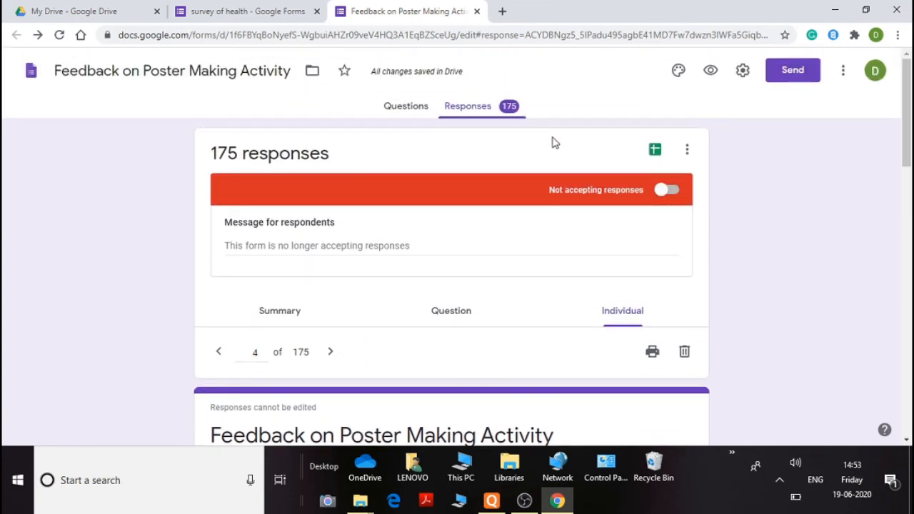
Open the form's responses in the linked Google Sheets spreadsheet, look over it, and close its tab
click(655, 151)
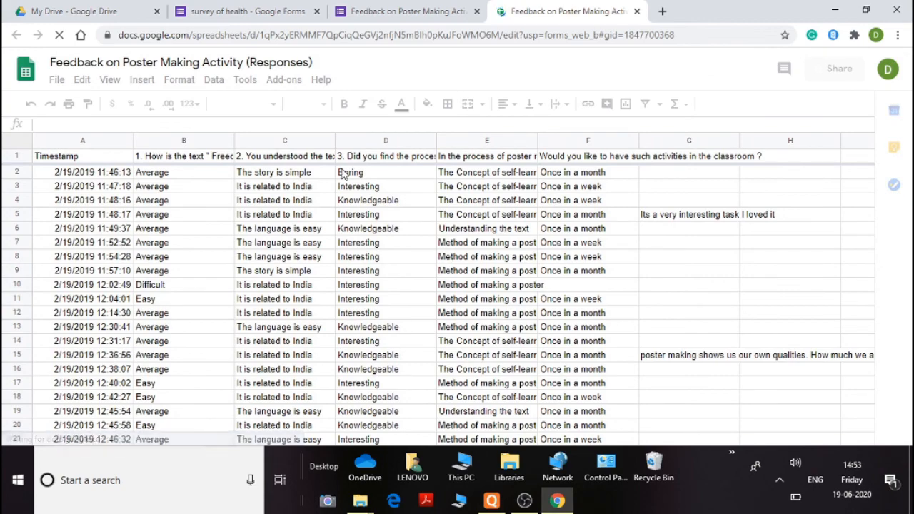
scroll(392, 203, down, 5)
scroll(392, 206, down, 5)
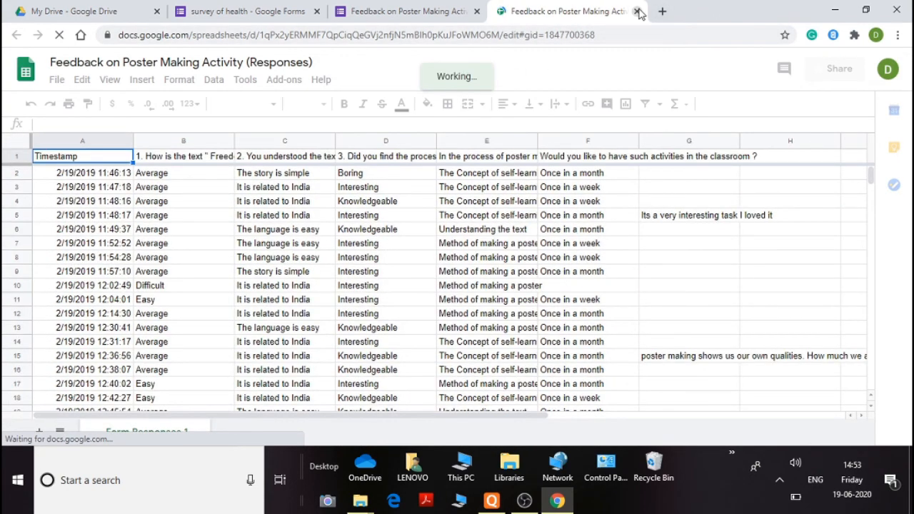
click(636, 11)
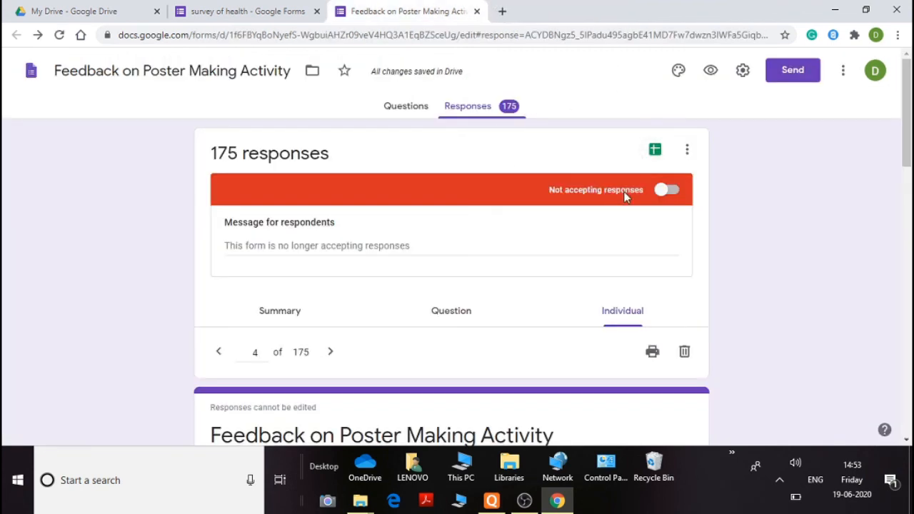
Download the form's responses as a .csv file
click(686, 150)
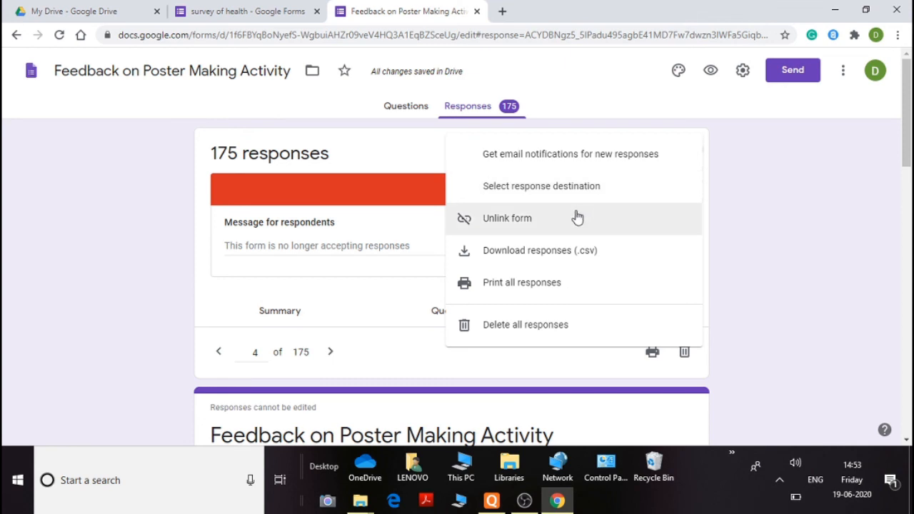
click(567, 255)
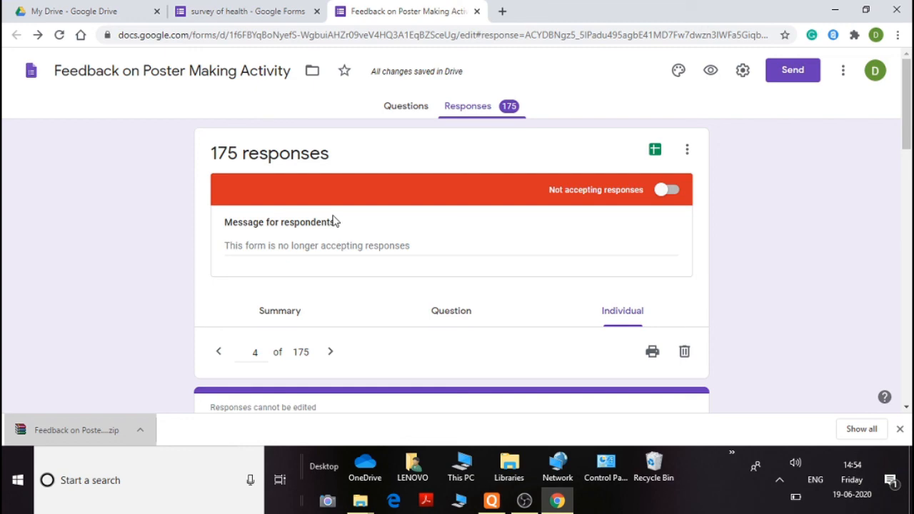
Open the downloaded CSV from its zip archive in Excel, look over it, then close Excel and WinRAR
click(94, 435)
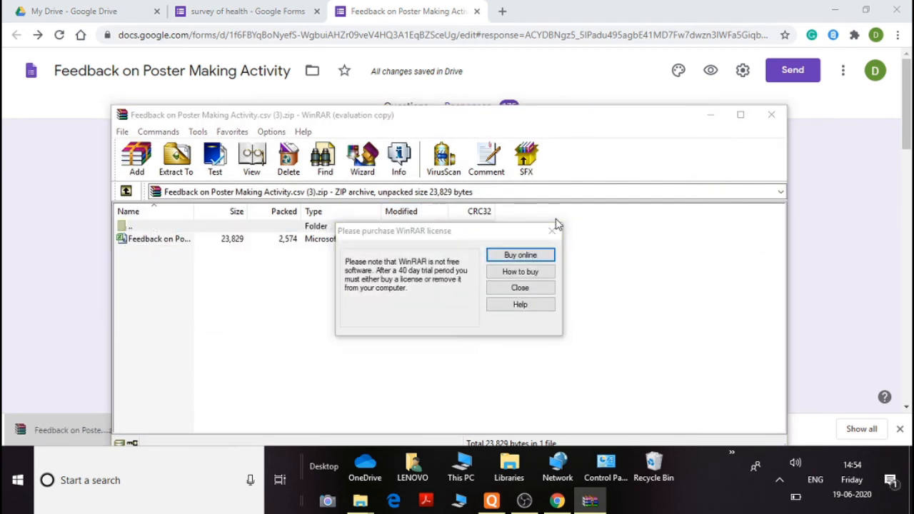
click(551, 232)
double_click(202, 240)
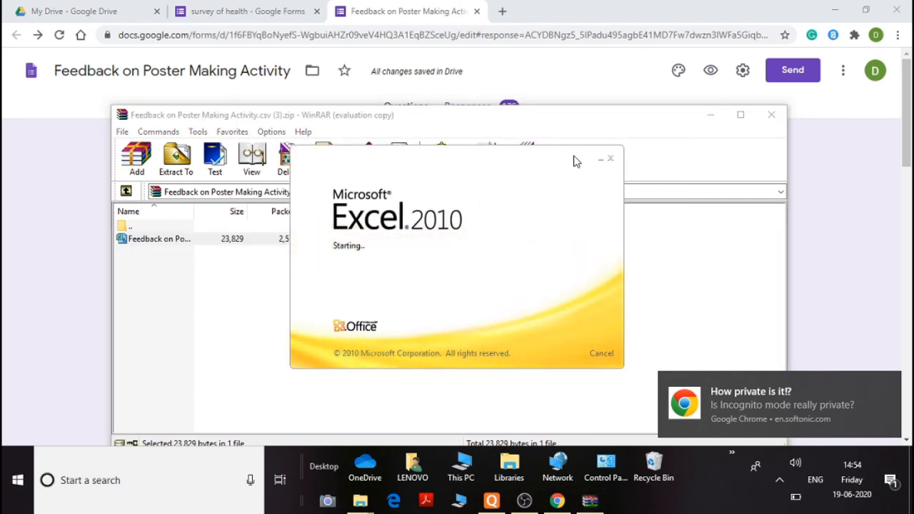
scroll(329, 212, down, 5)
scroll(329, 212, up, 5)
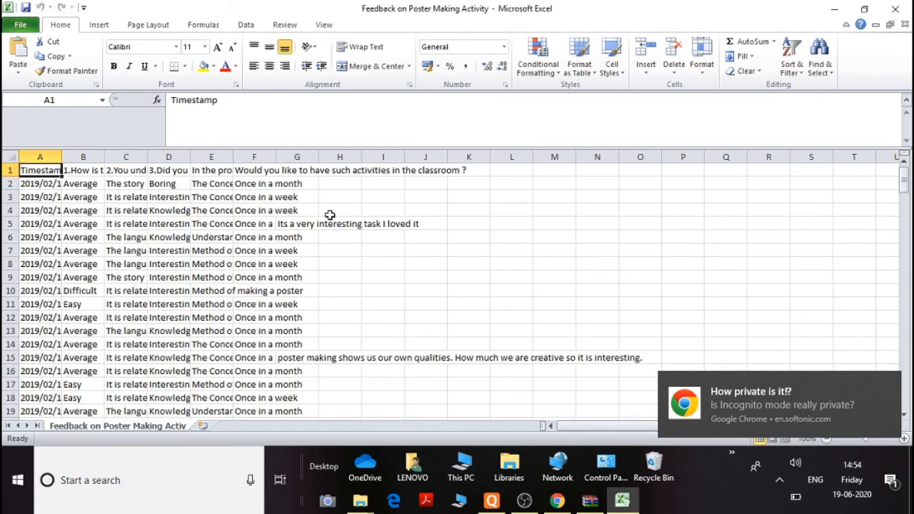
click(902, 13)
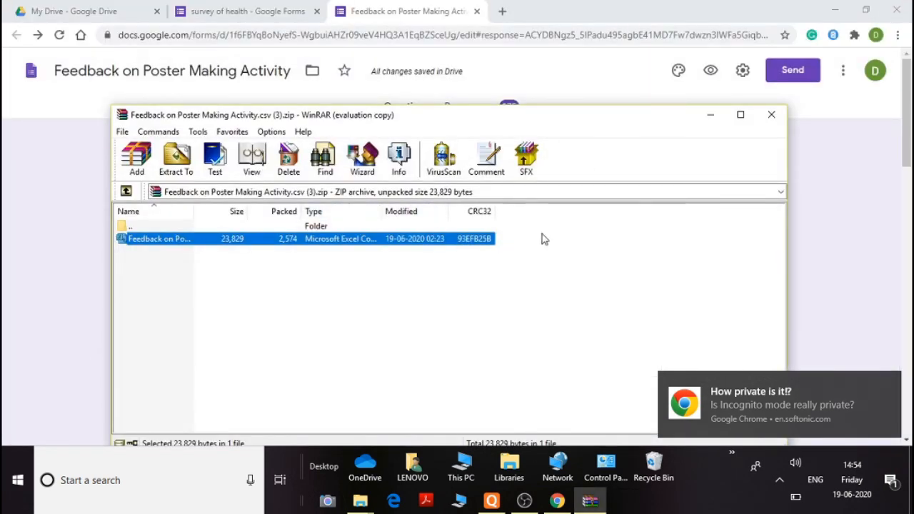
click(772, 114)
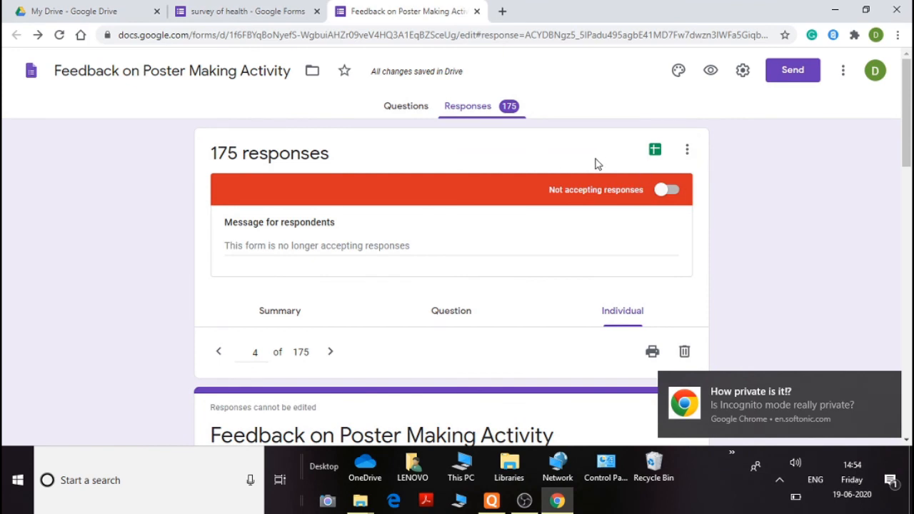
Turn on accepting responses for the form and switch it back off
click(664, 189)
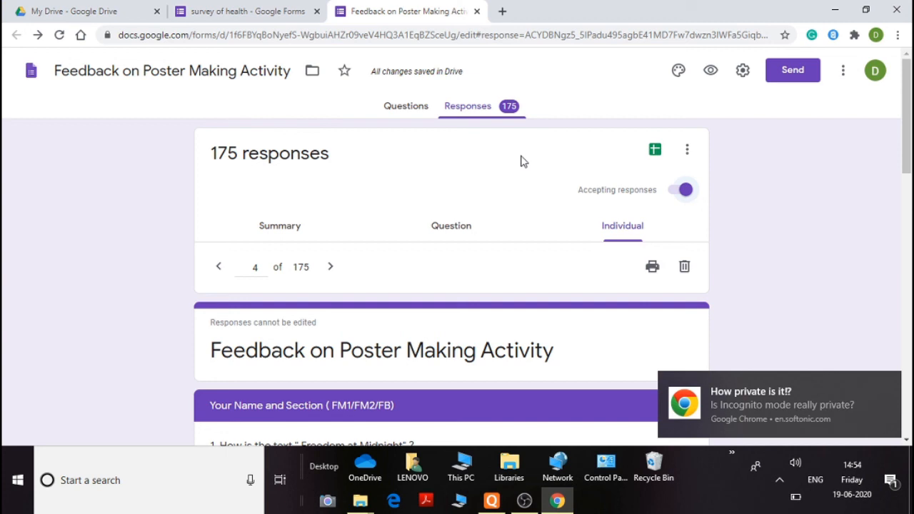
click(684, 191)
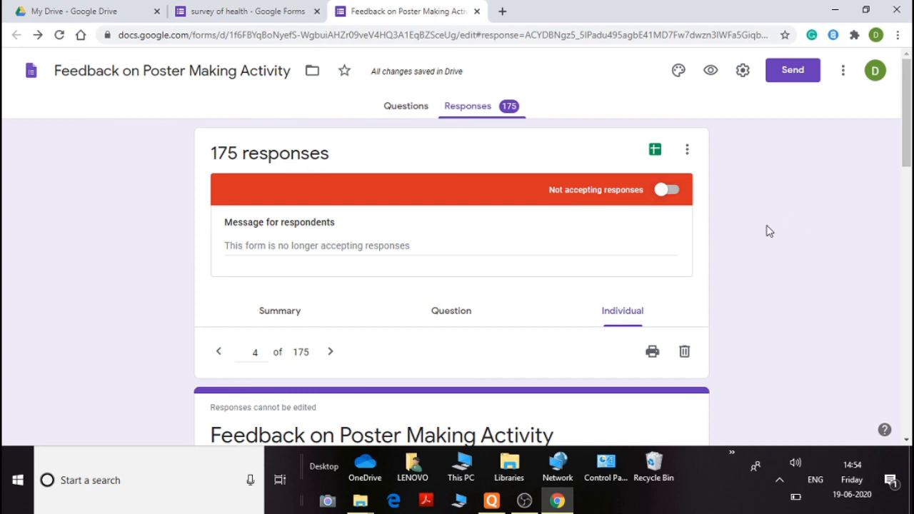
scroll(771, 231, down, 1)
scroll(369, 61, up, 1)
Switch to the survey of health form editor and look over its questions
click(291, 14)
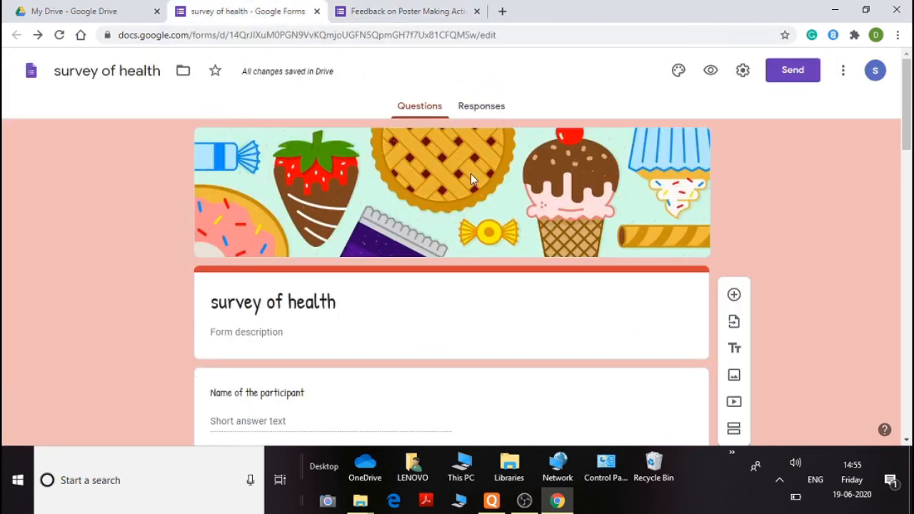
scroll(470, 174, down, 2)
scroll(471, 174, down, 1)
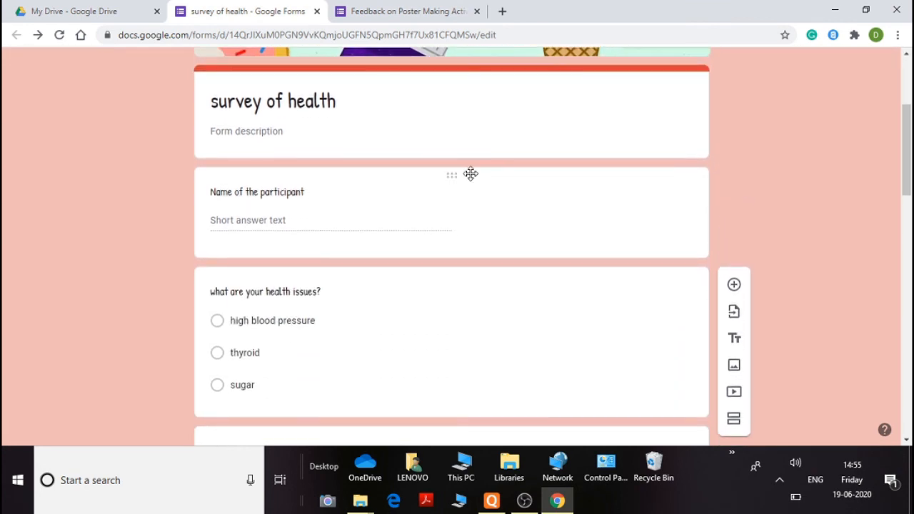
scroll(471, 174, up, 1)
scroll(471, 173, up, 3)
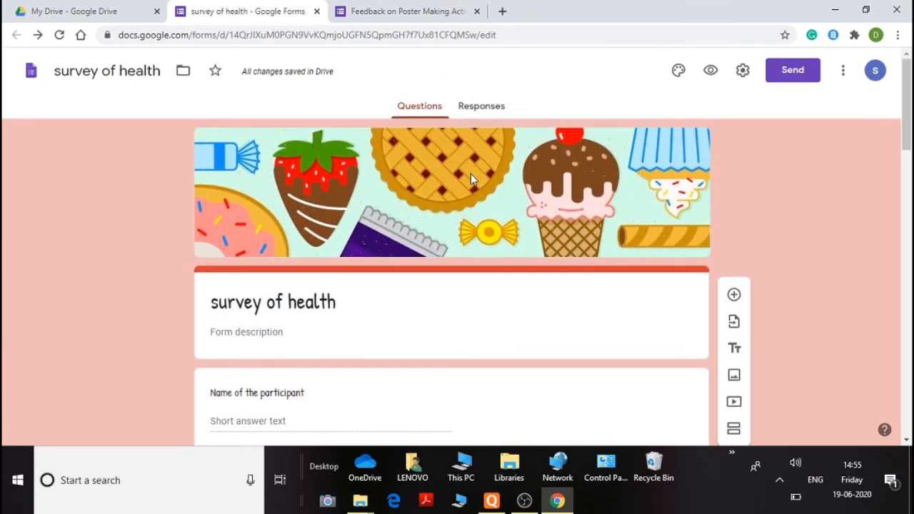